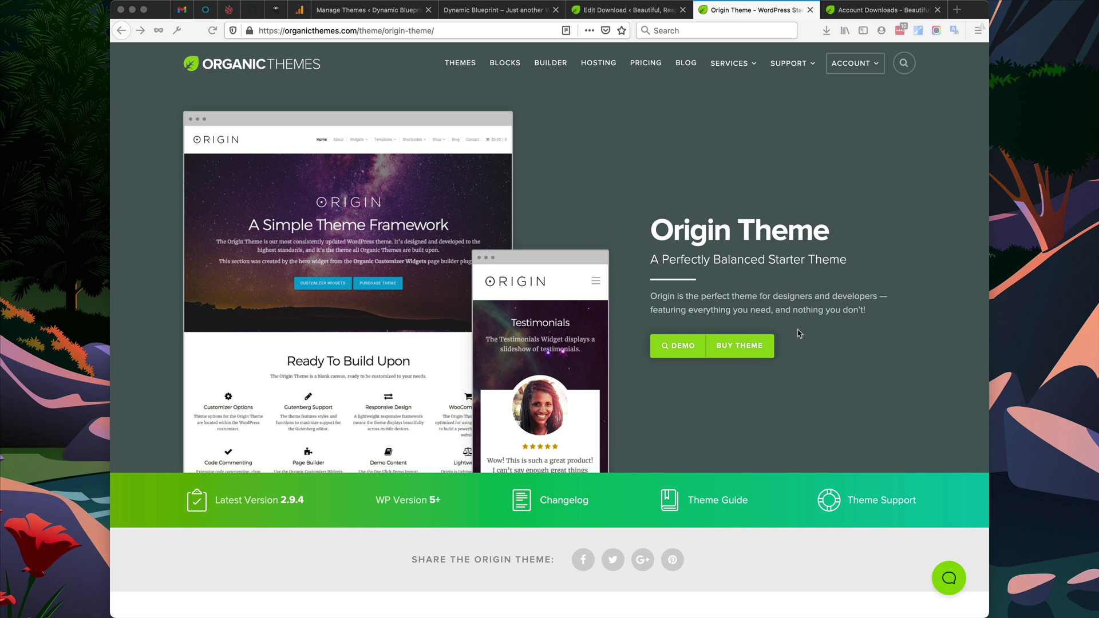
Download the organic-origin-v2.9.4.zip Origin theme package from the Organic Themes account Downloads page.
click(825, 332)
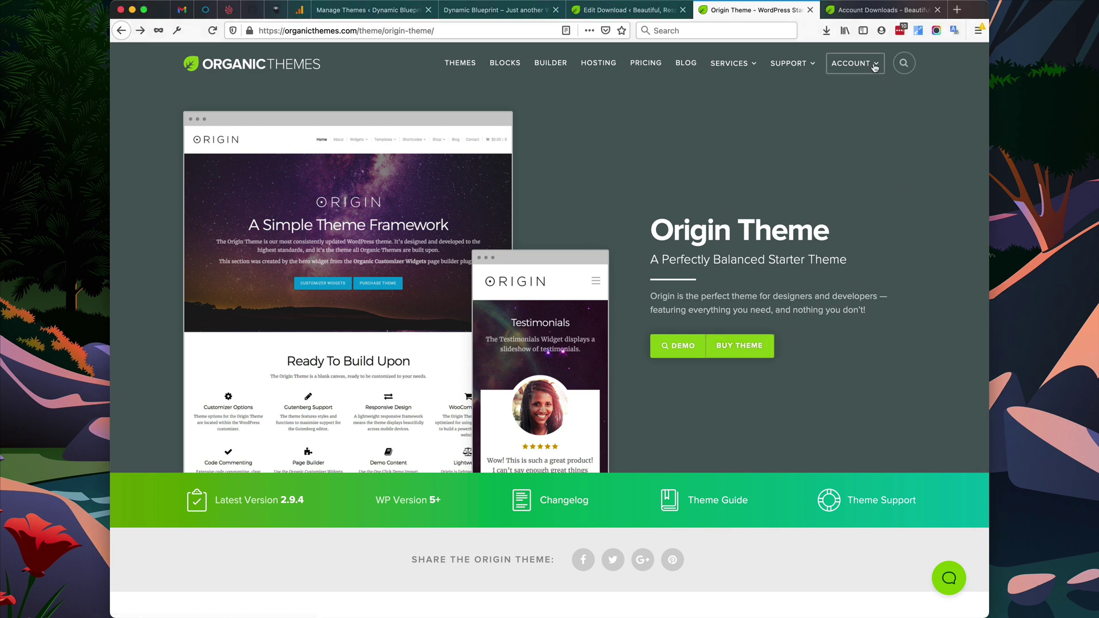
mouse_move(871, 64)
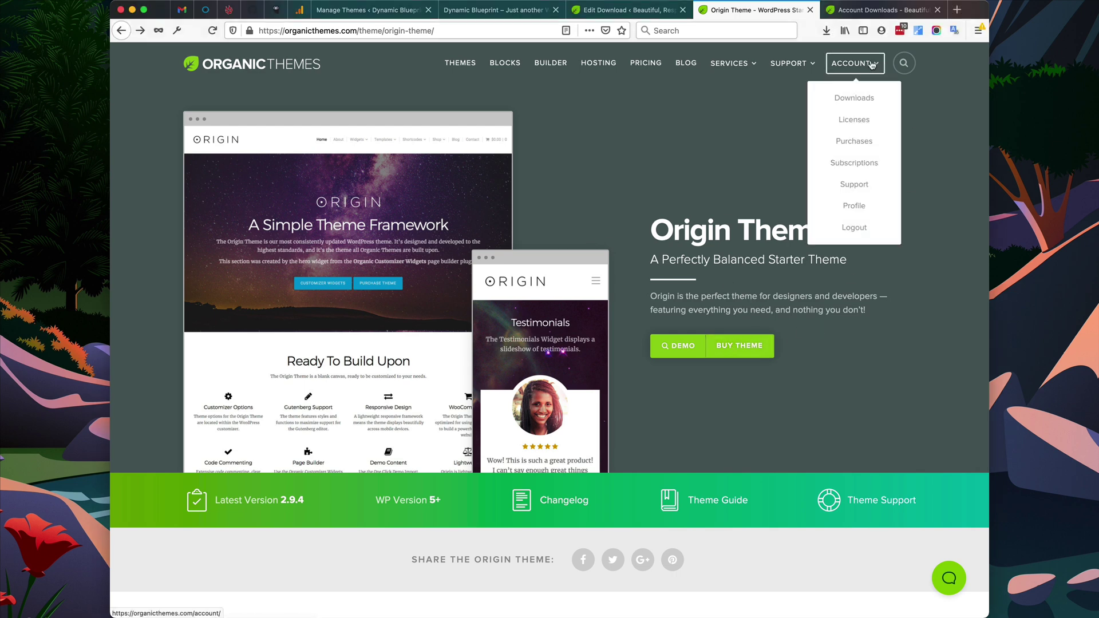
click(866, 98)
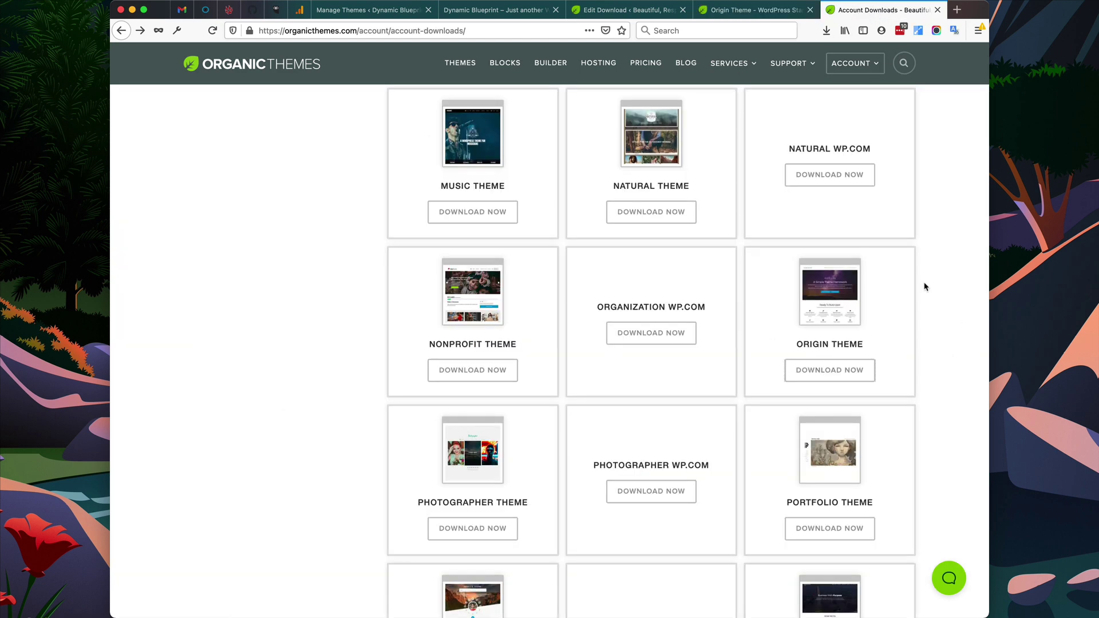
click(839, 377)
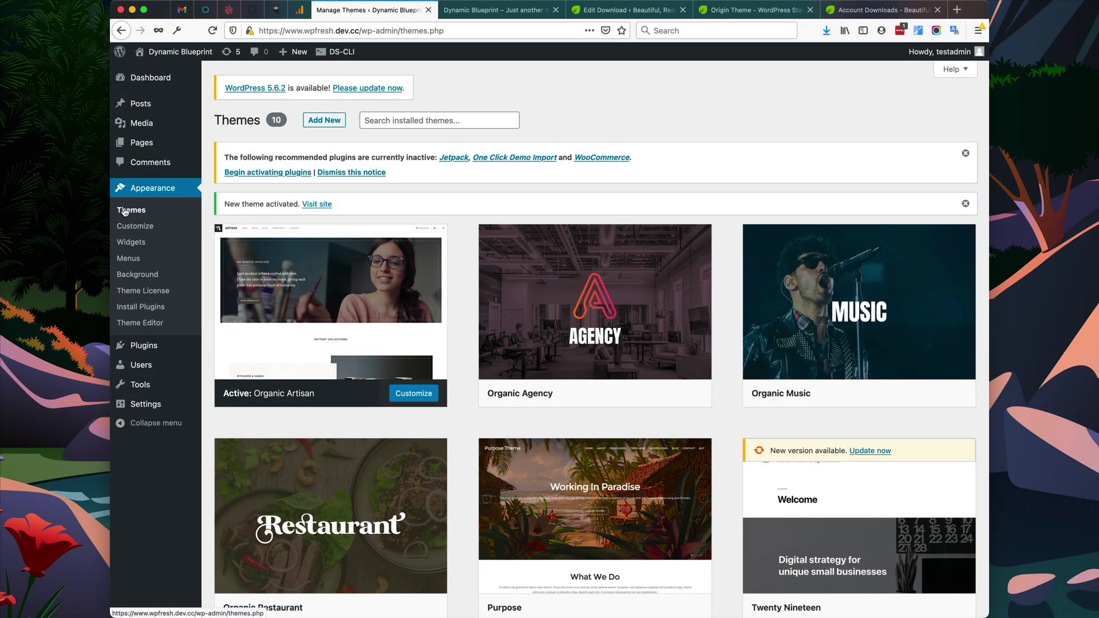
Upload organic-origin-v2.9.4.zip as a new theme, install it and activate Organic Origin.
click(328, 120)
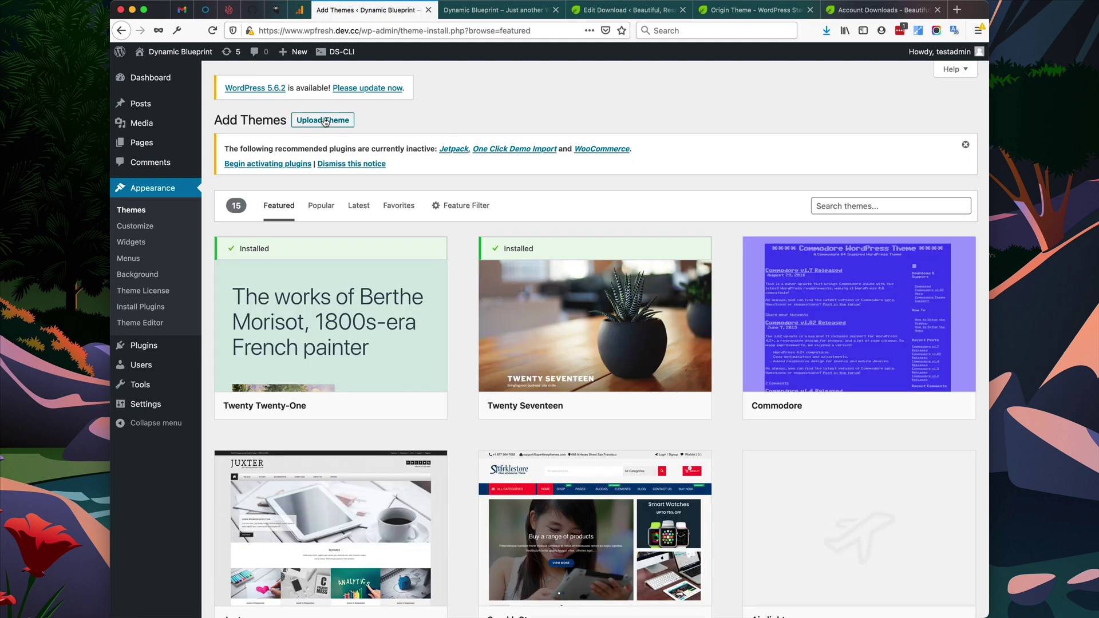
click(325, 120)
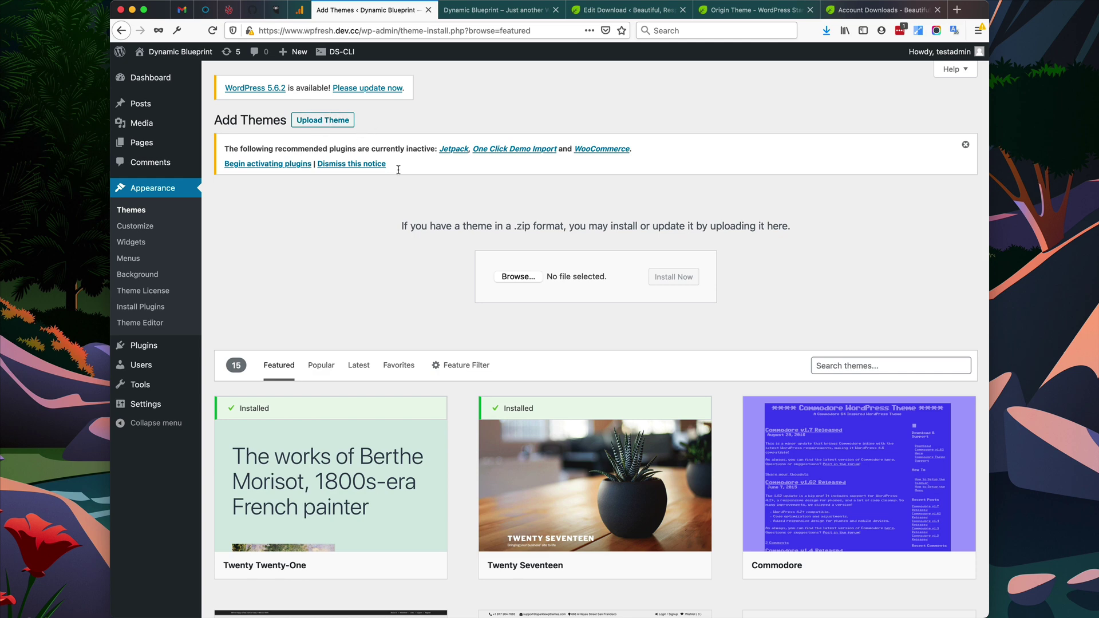
click(530, 278)
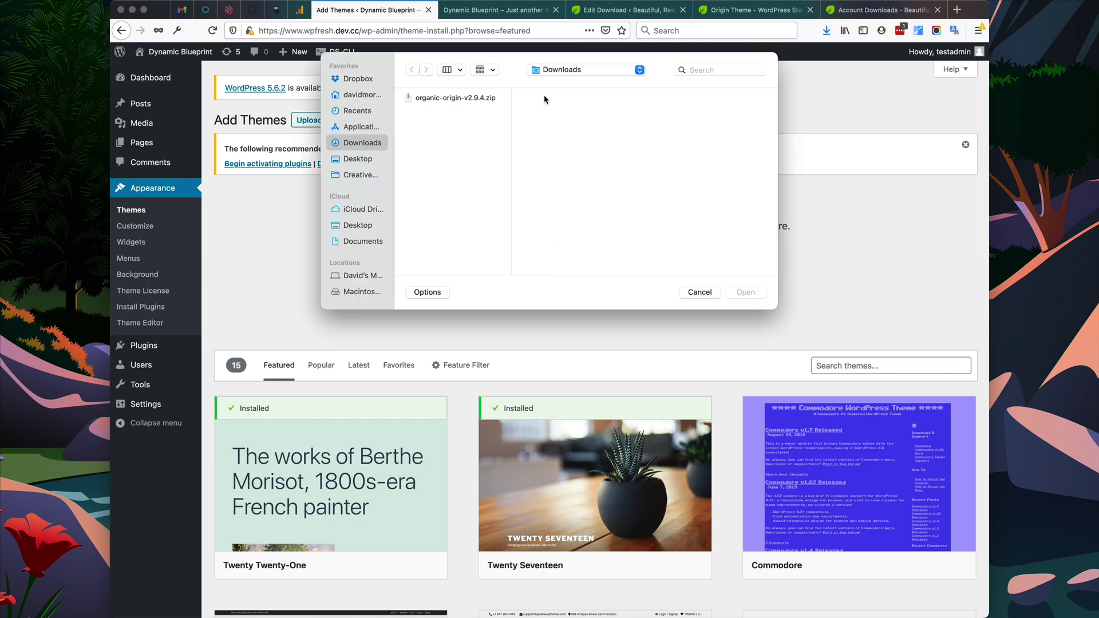
click(476, 100)
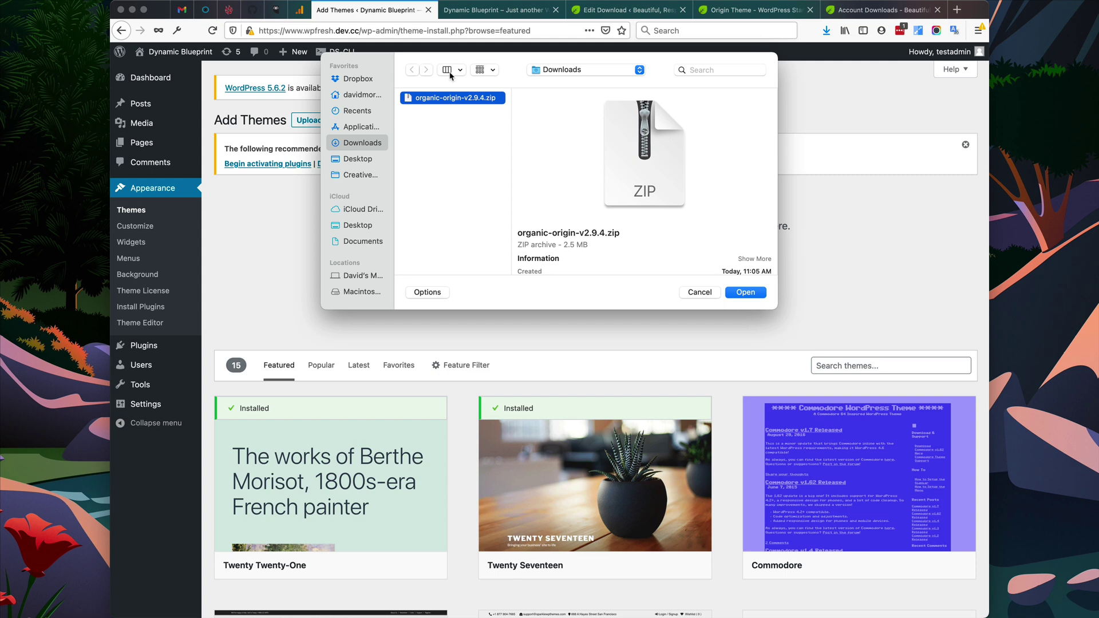
click(746, 293)
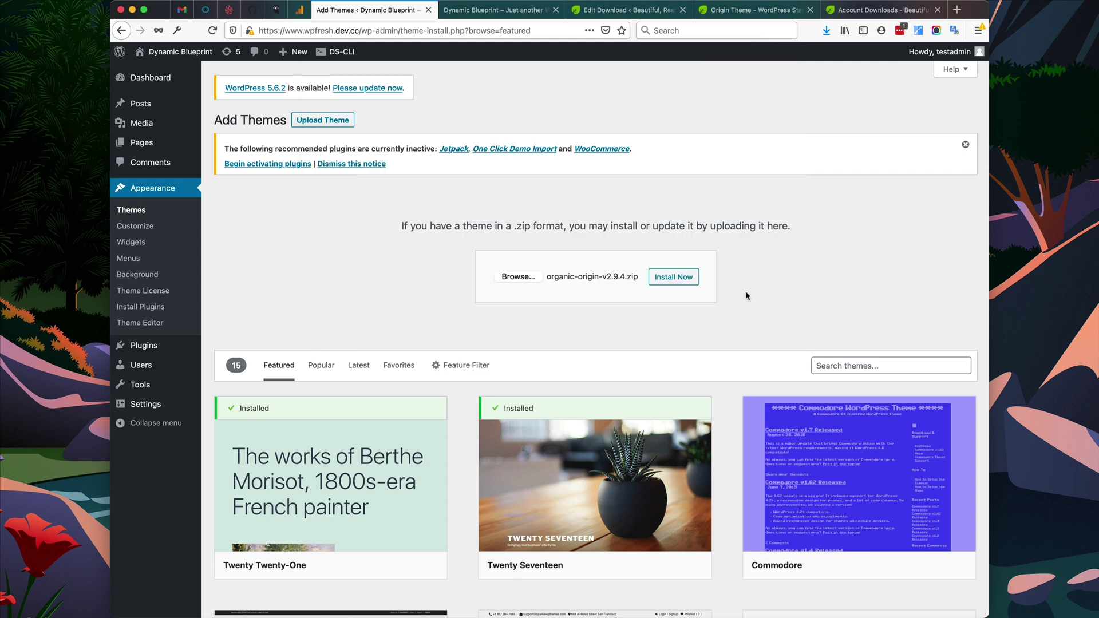
click(673, 277)
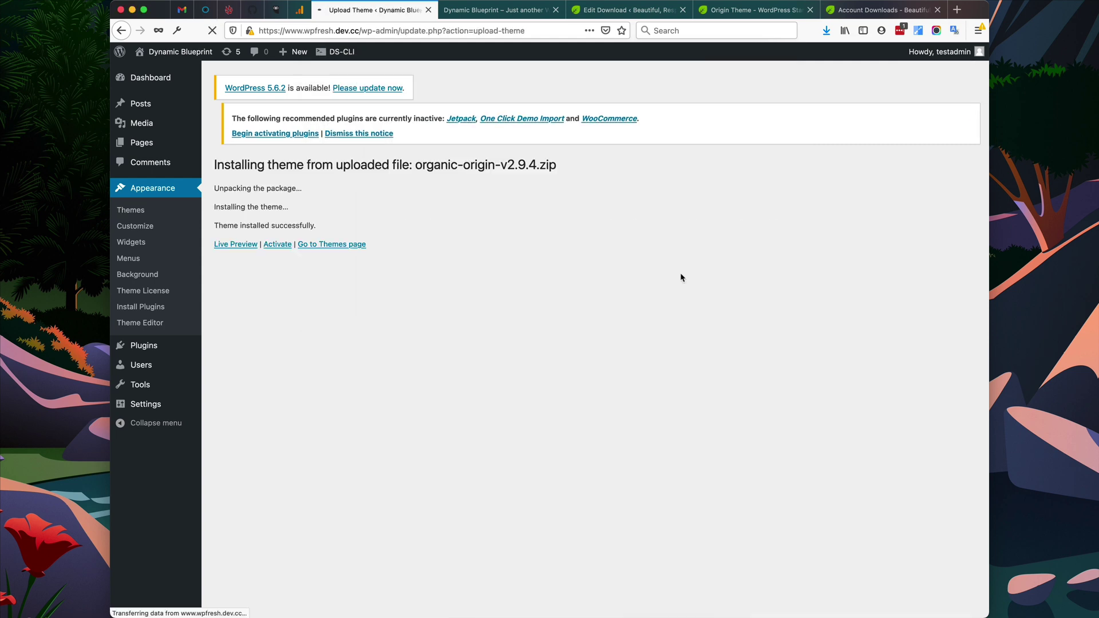
click(277, 256)
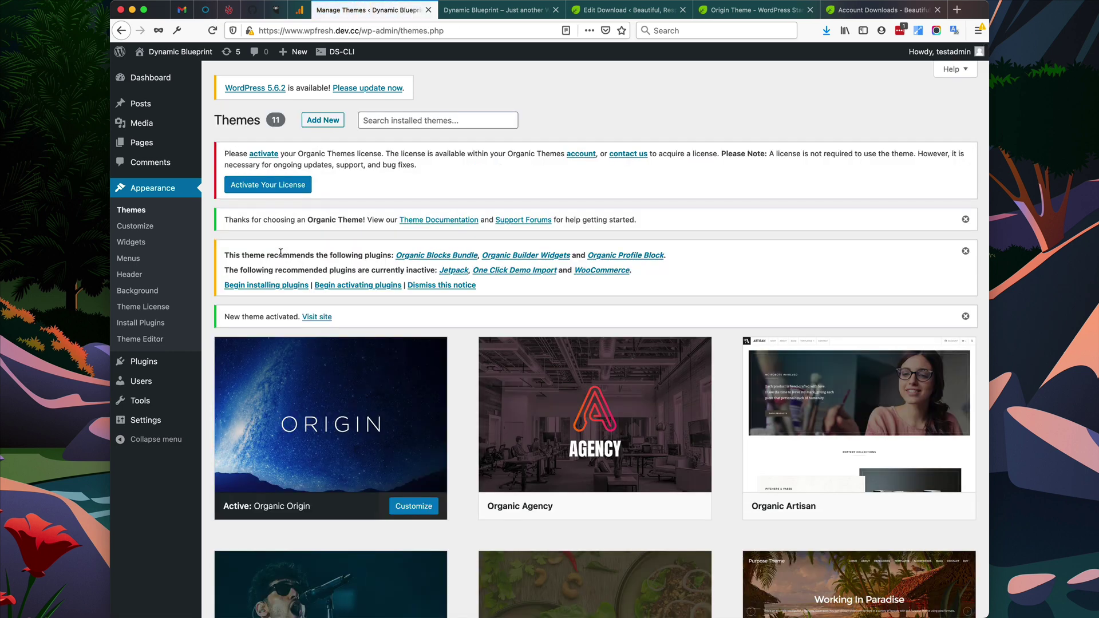
click(497, 12)
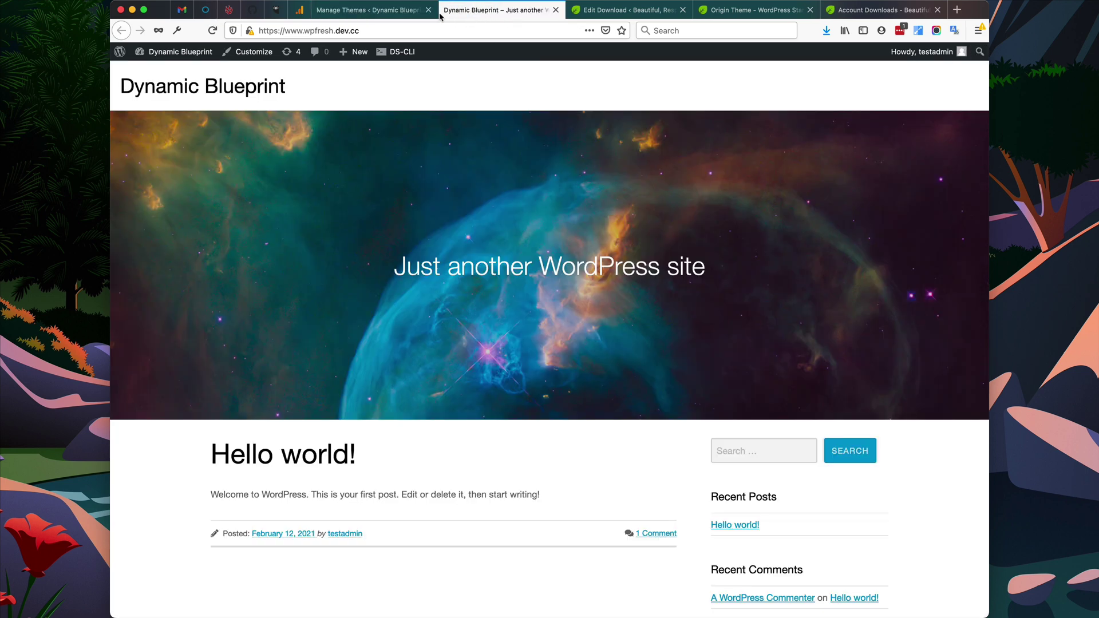
click(374, 11)
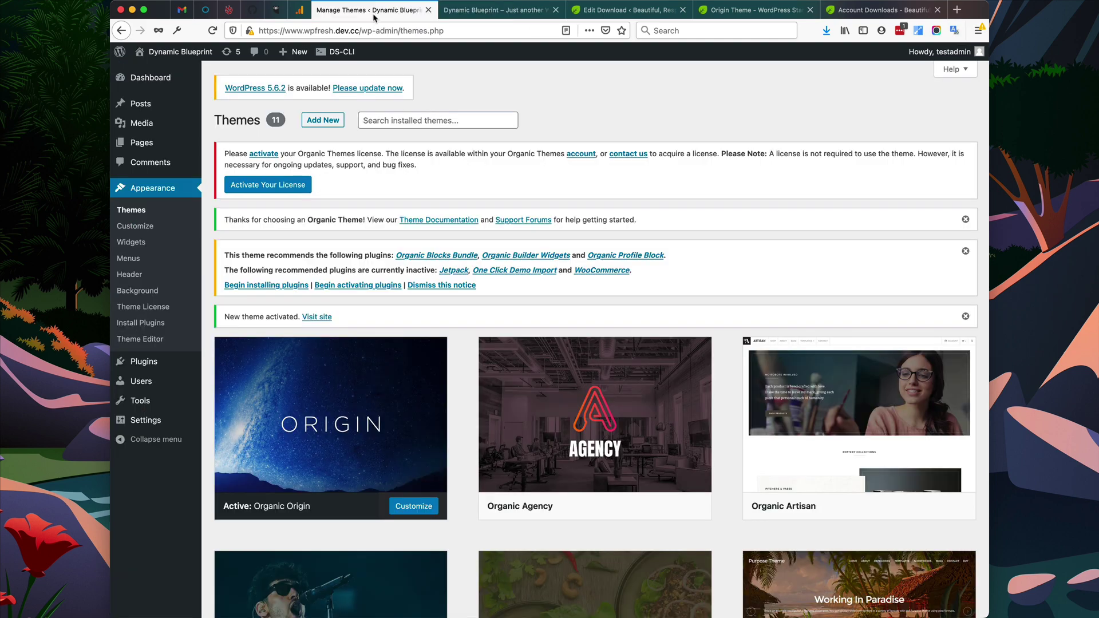
click(492, 12)
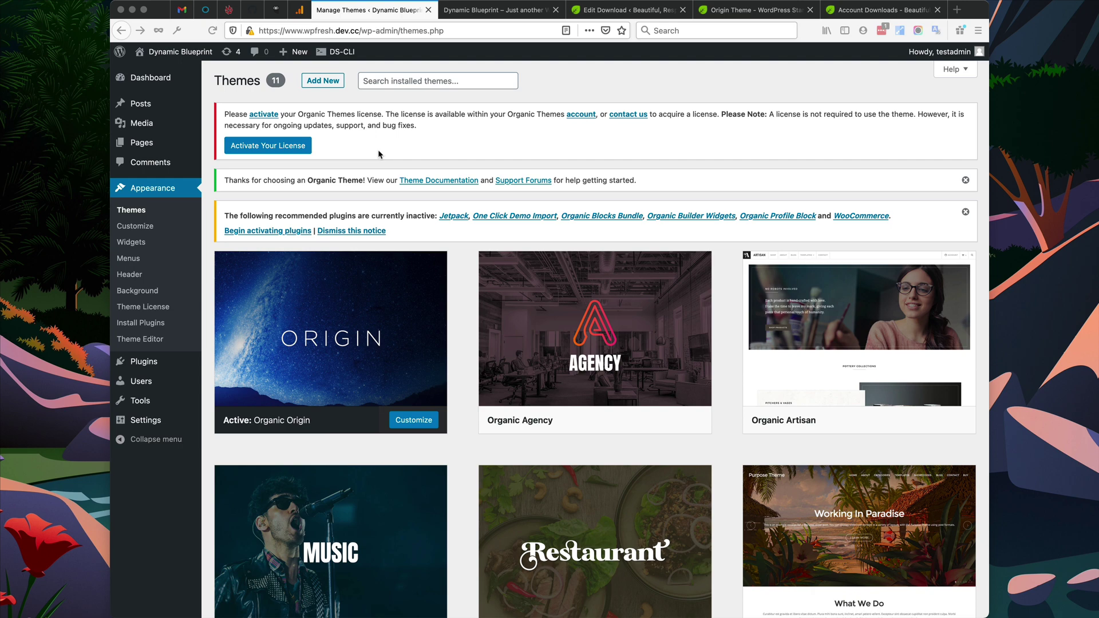
Copy the Origin license key from the Organic Themes Licenses page, paste it into License Key, and save.
click(302, 150)
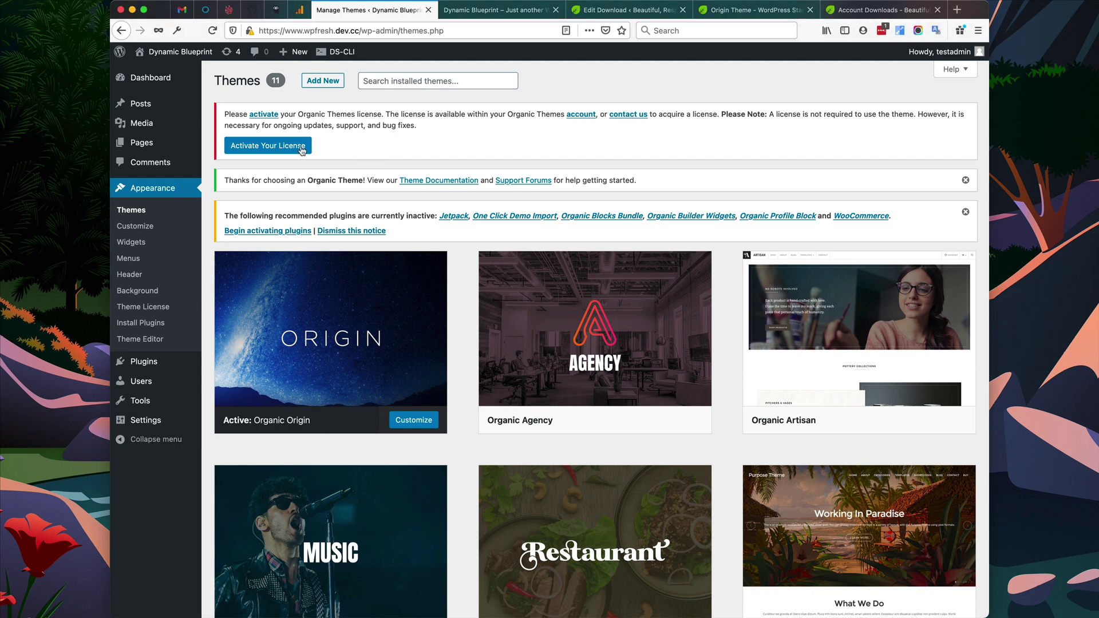
click(302, 147)
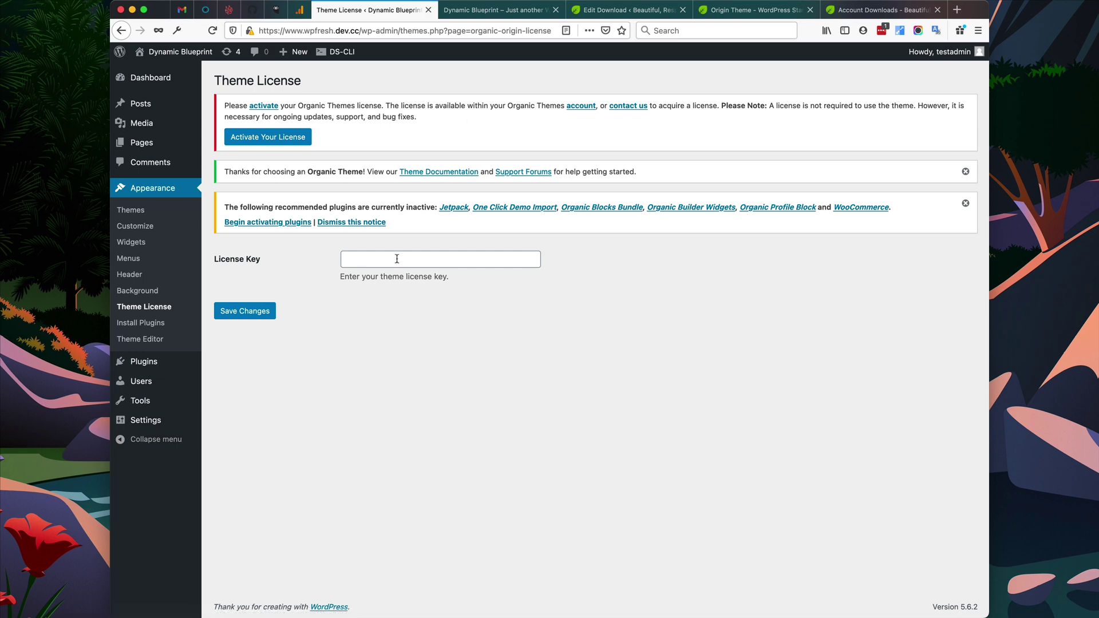
click(910, 5)
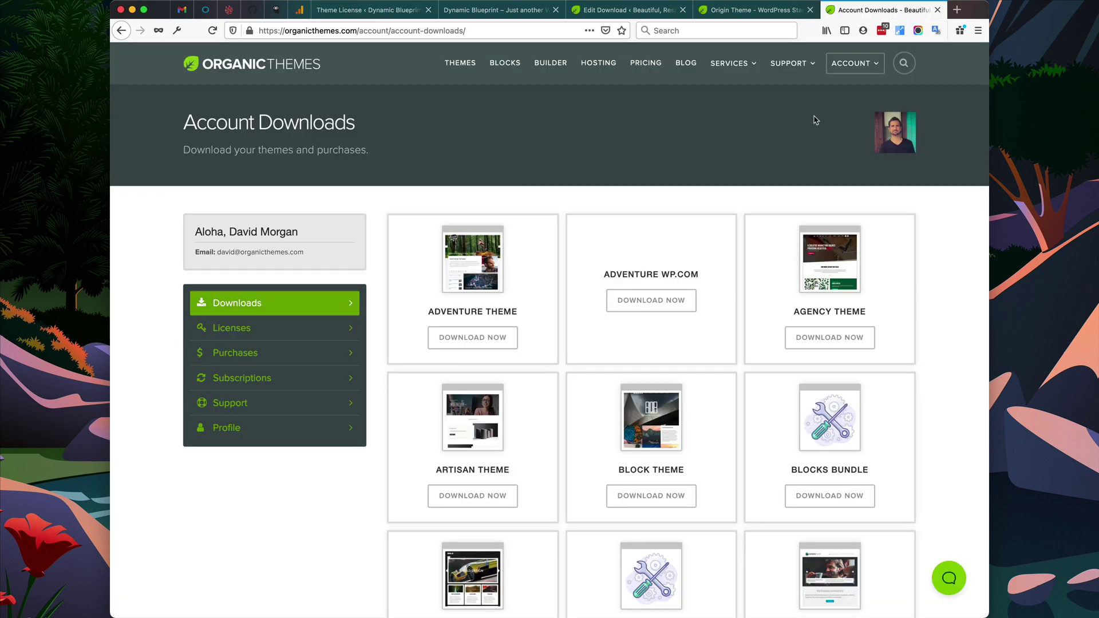
mouse_move(849, 71)
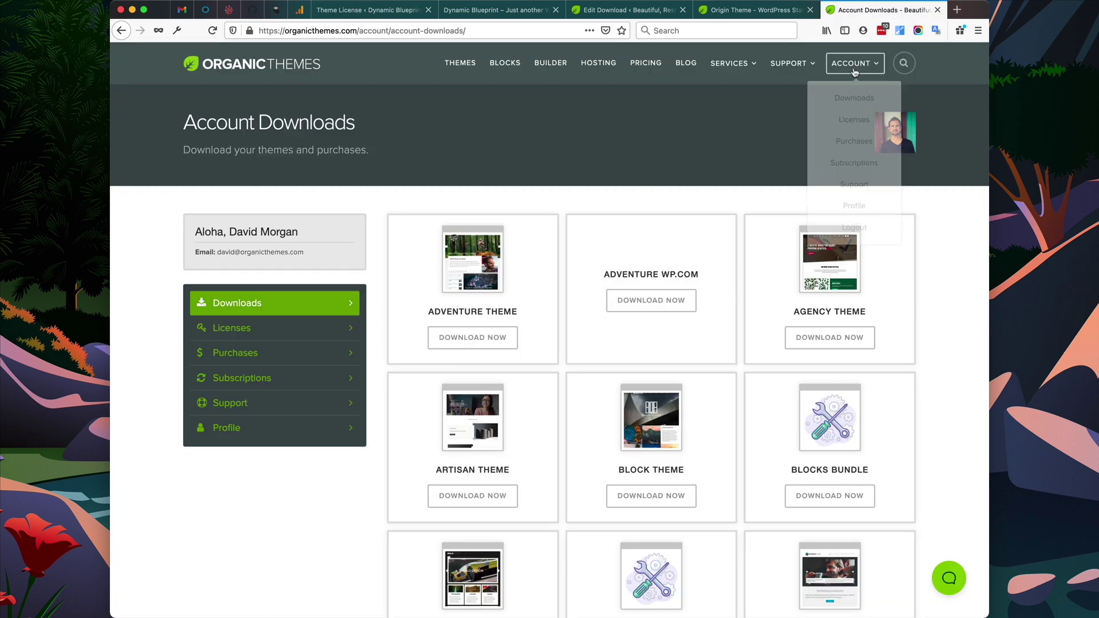
click(855, 120)
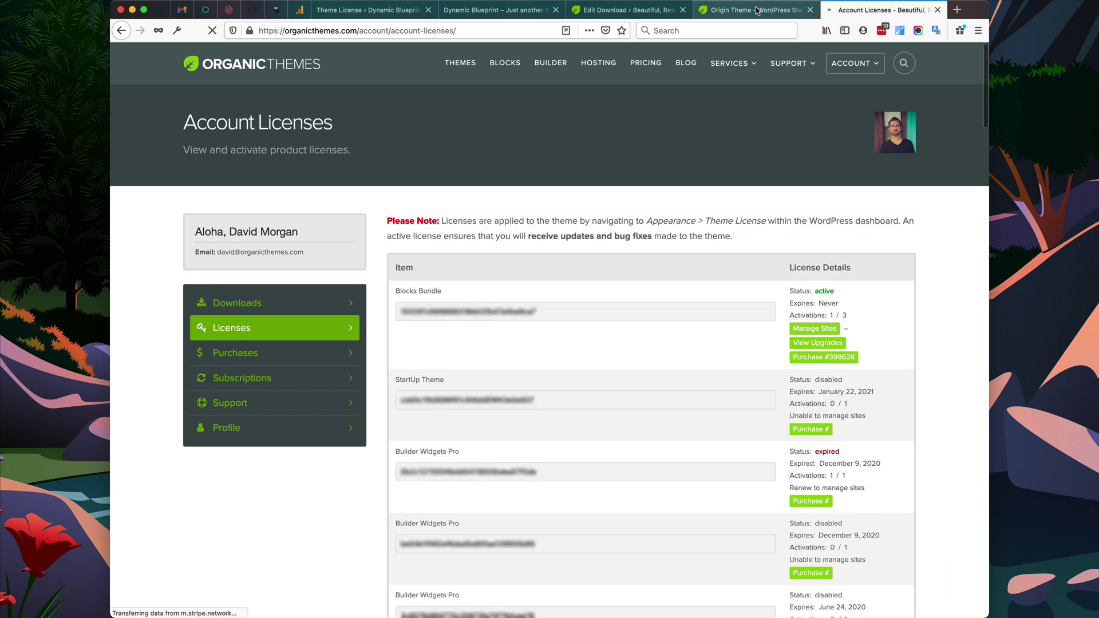
click(370, 11)
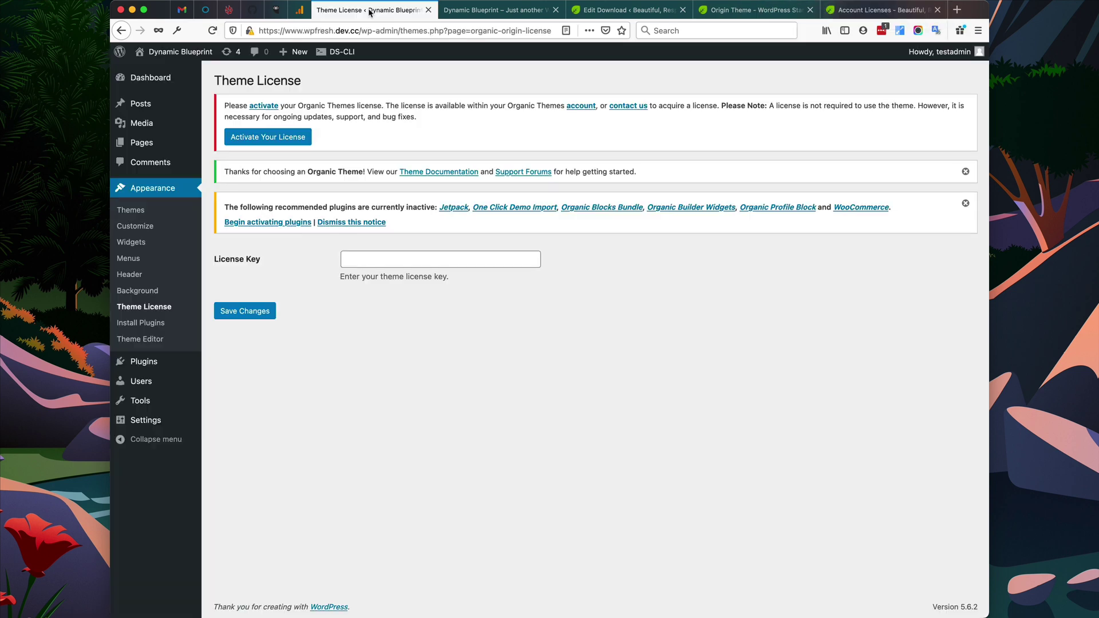
click(390, 259)
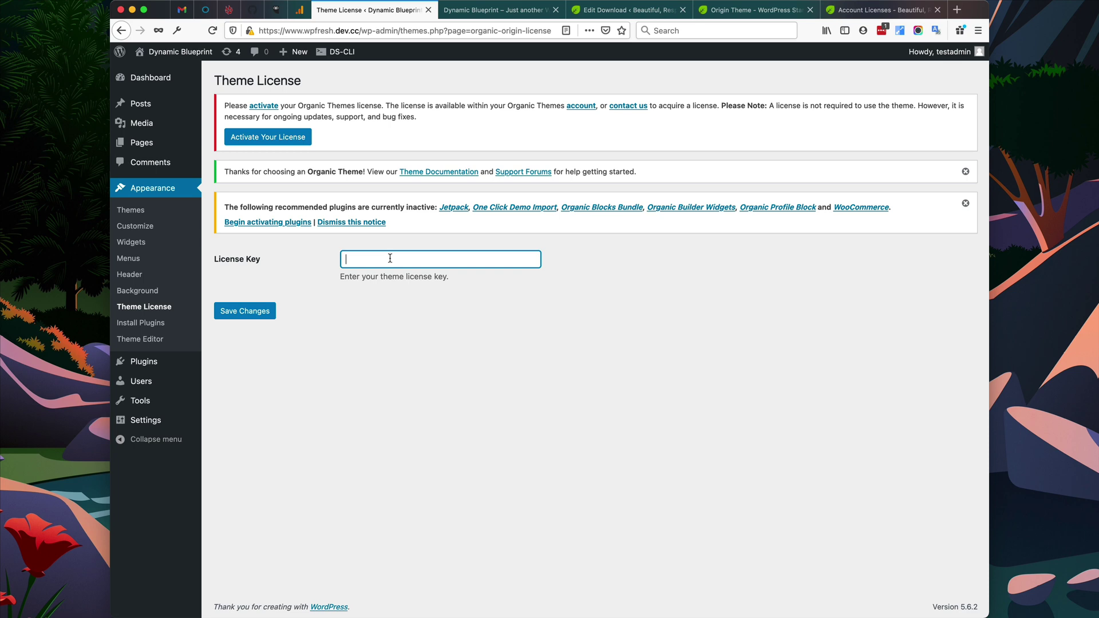
key(super+v)
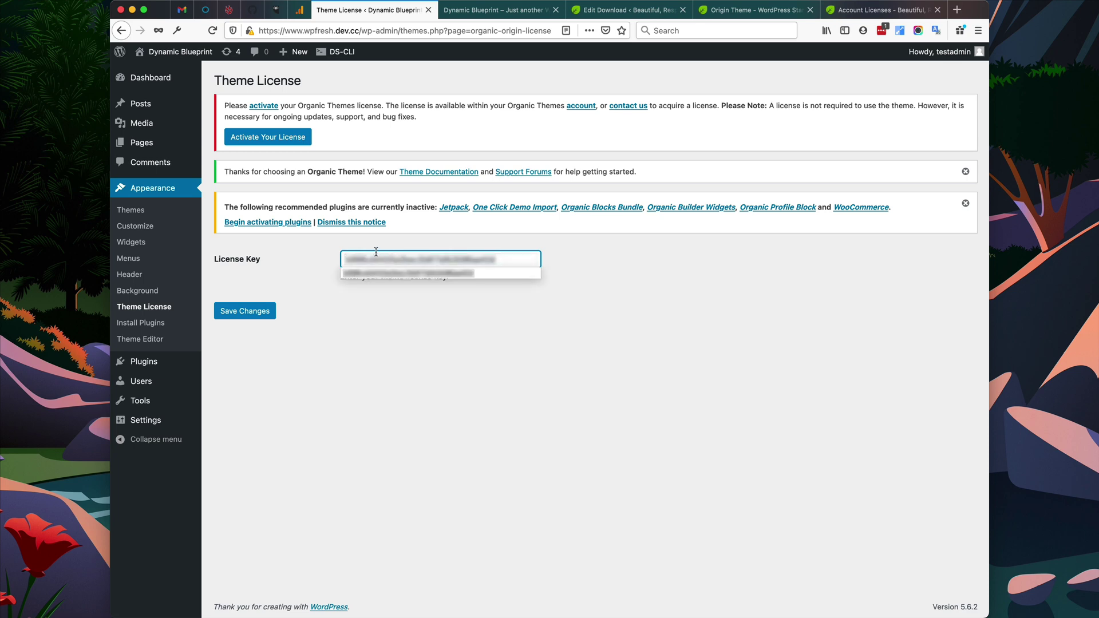
click(301, 259)
click(263, 315)
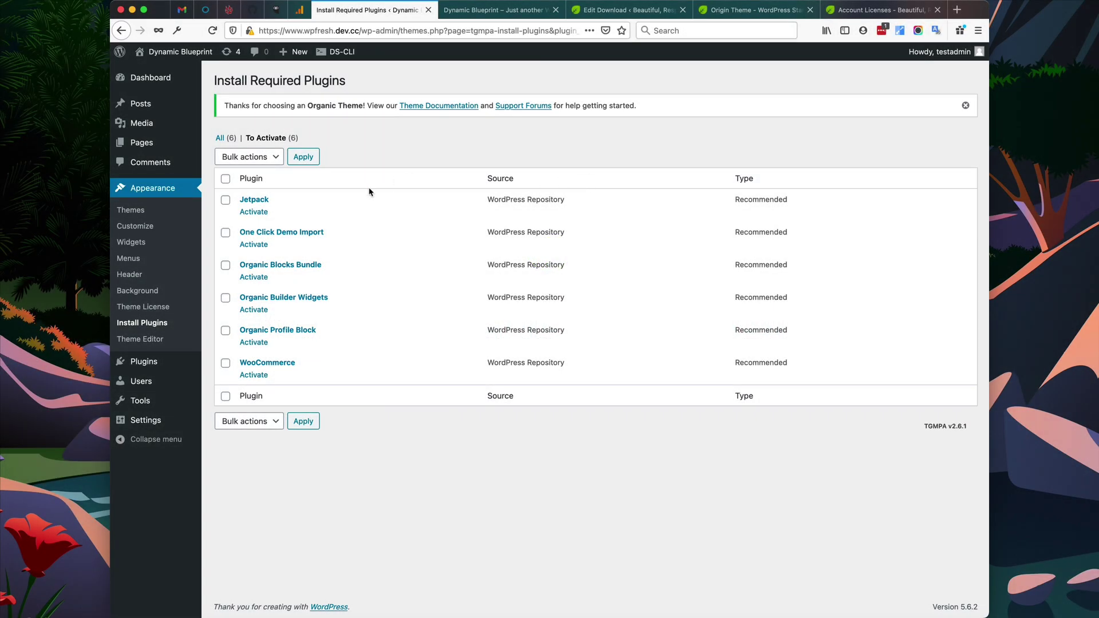
Activate the One Click Demo Import and Organic Profile Block plugins.
click(264, 246)
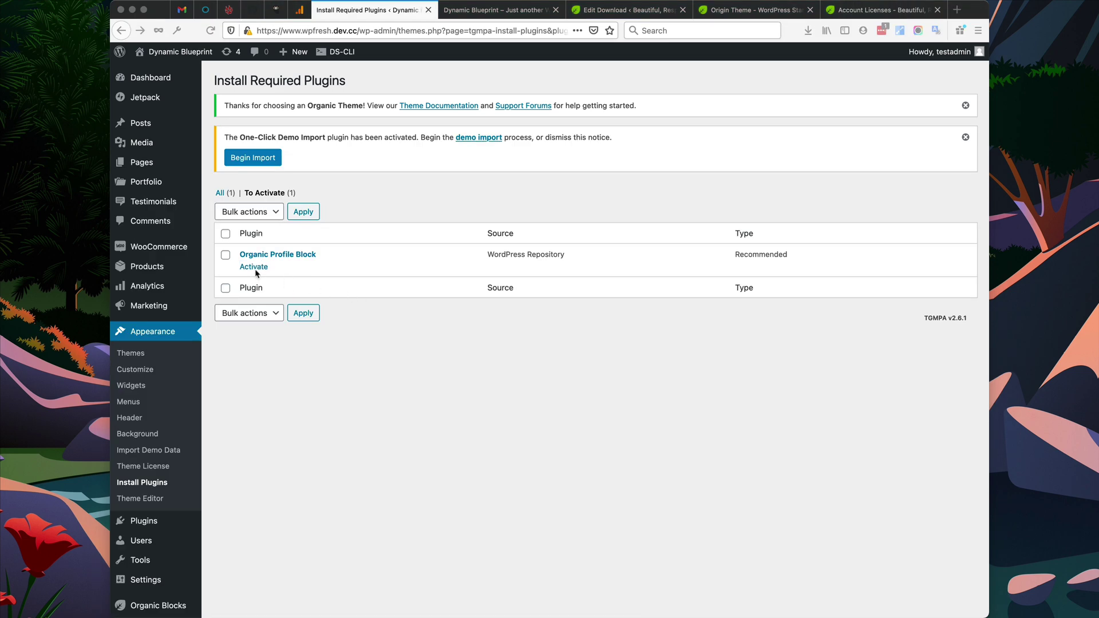
click(255, 269)
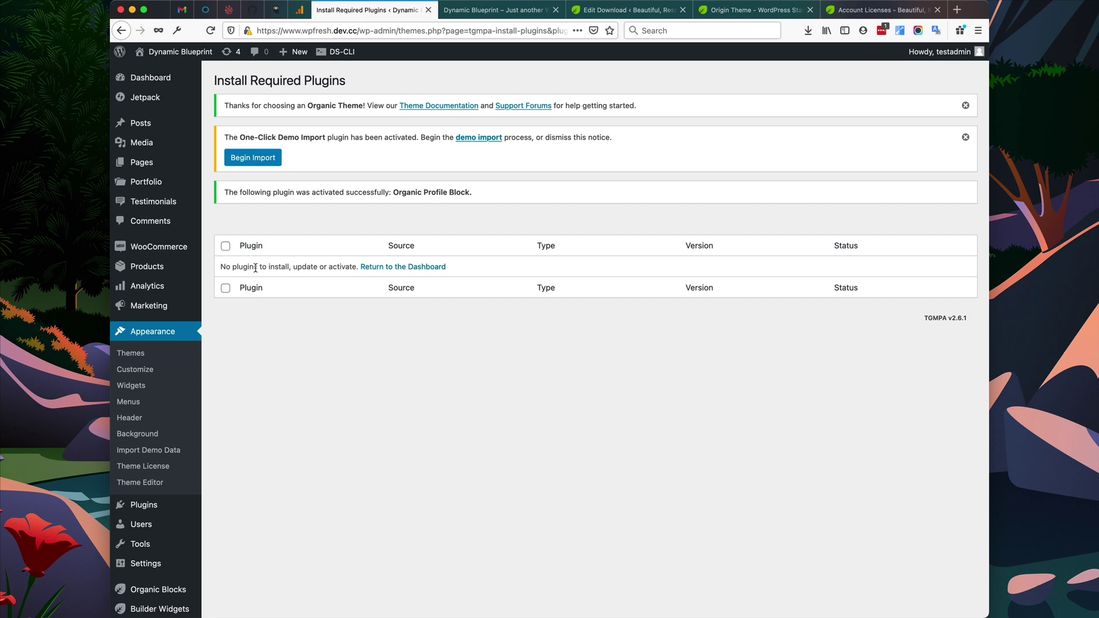
Turn on Testimonials and Portfolios under Custom content types in Jetpack's Writing settings.
mouse_move(171, 98)
click(221, 116)
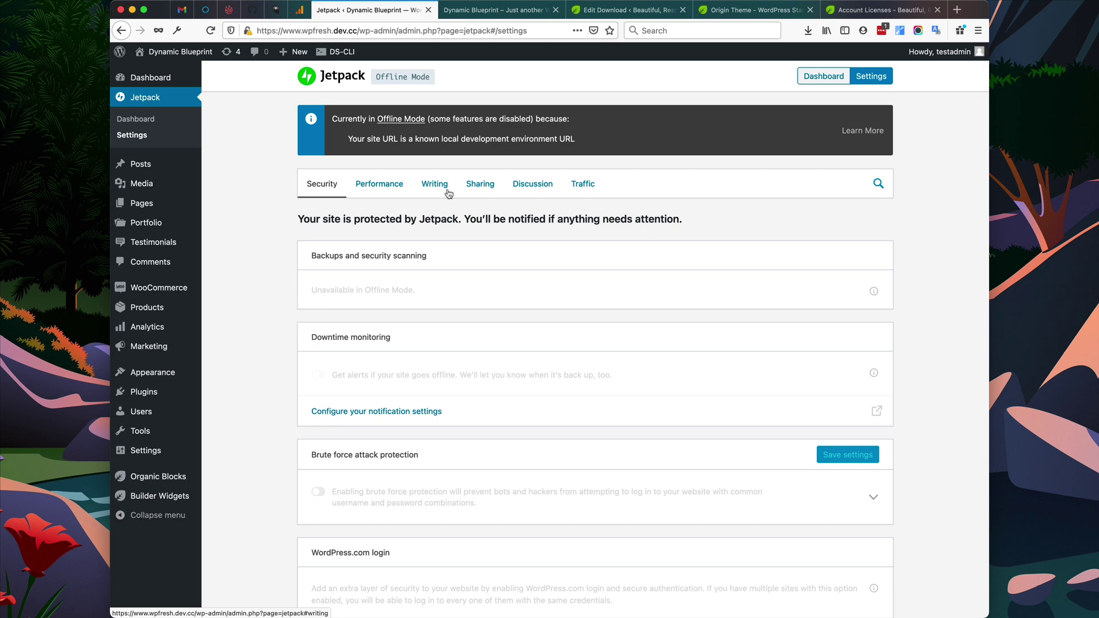
click(448, 193)
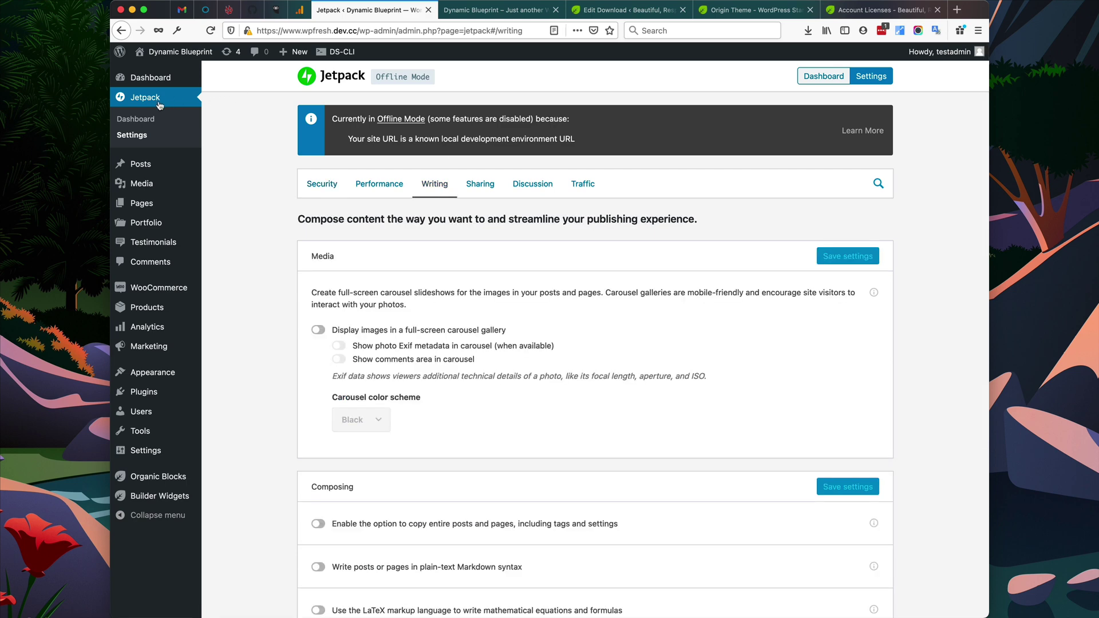
scroll(447, 184, down, 5)
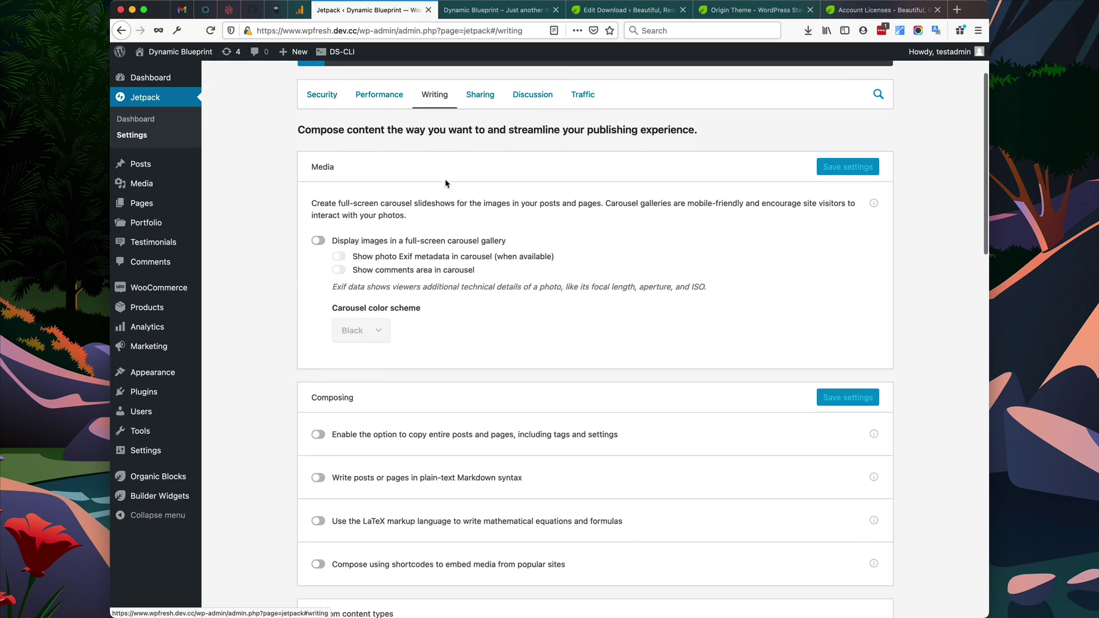
scroll(447, 184, down, 6)
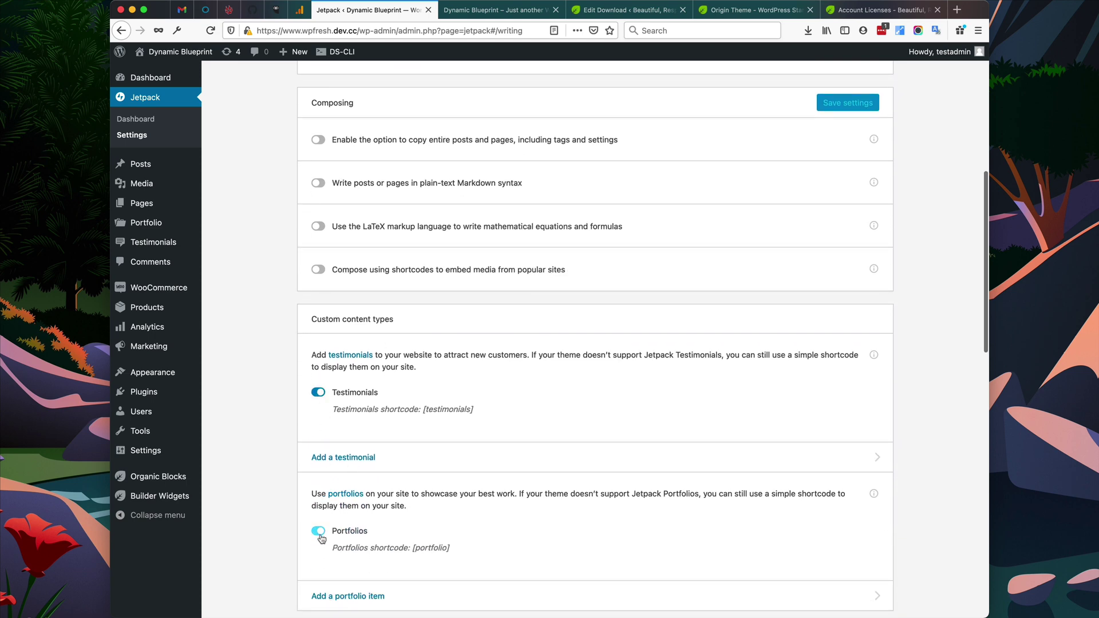
scroll(321, 538, down, 4)
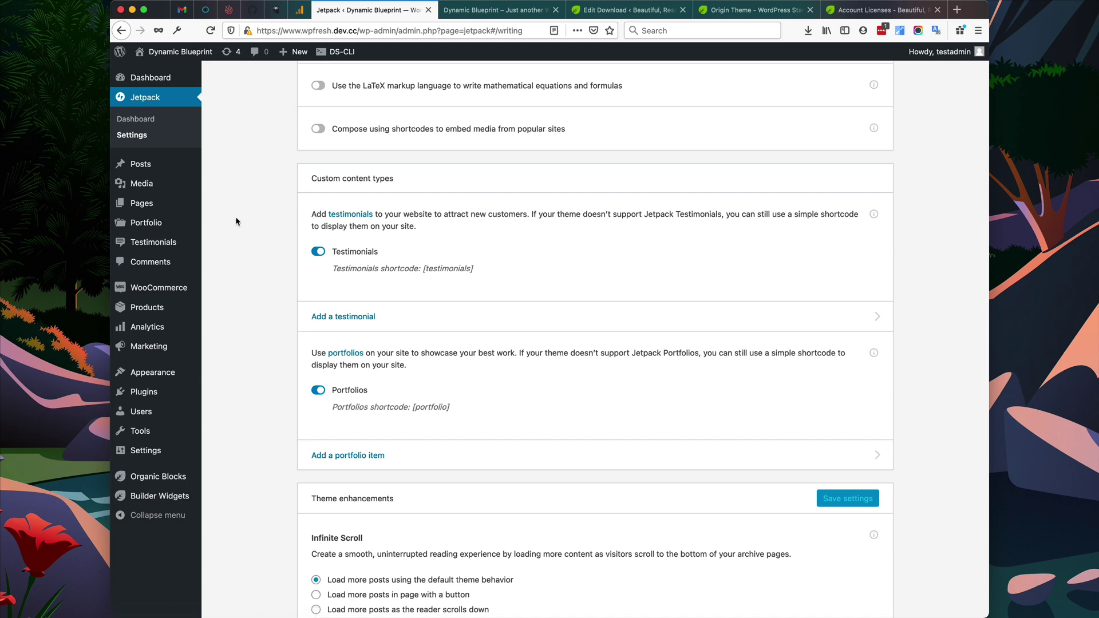
mouse_move(190, 293)
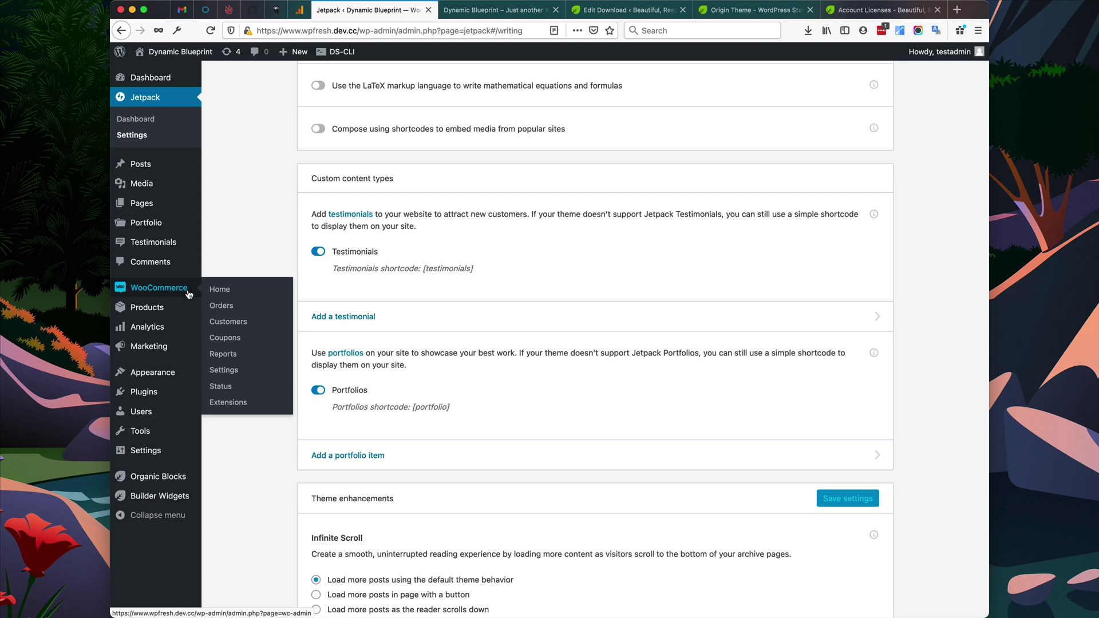
scroll(255, 246, up, 10)
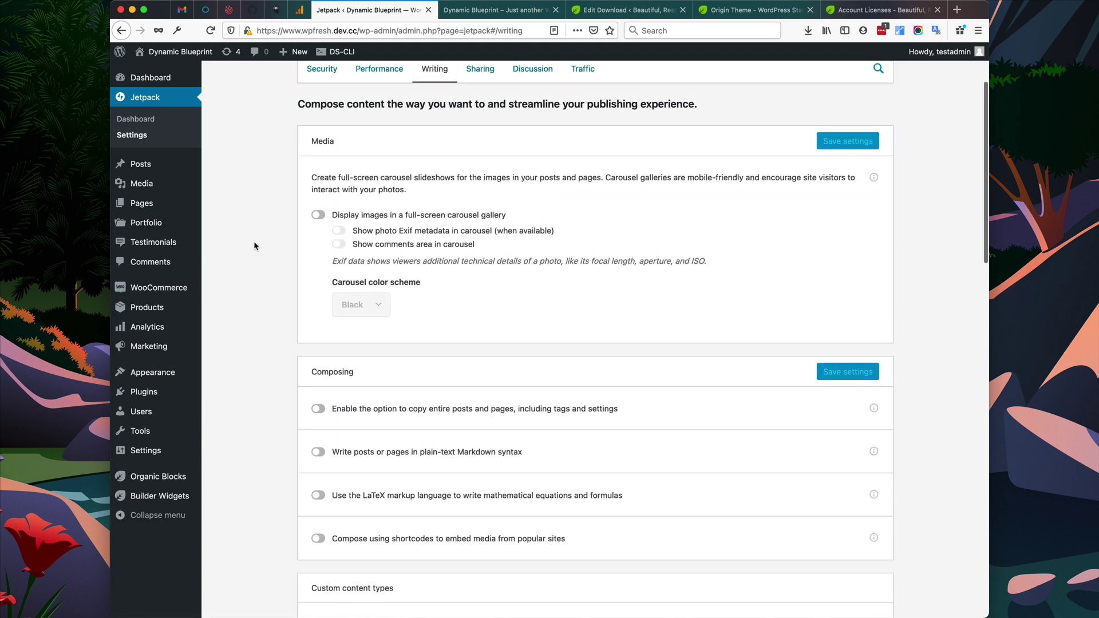
scroll(255, 246, up, 3)
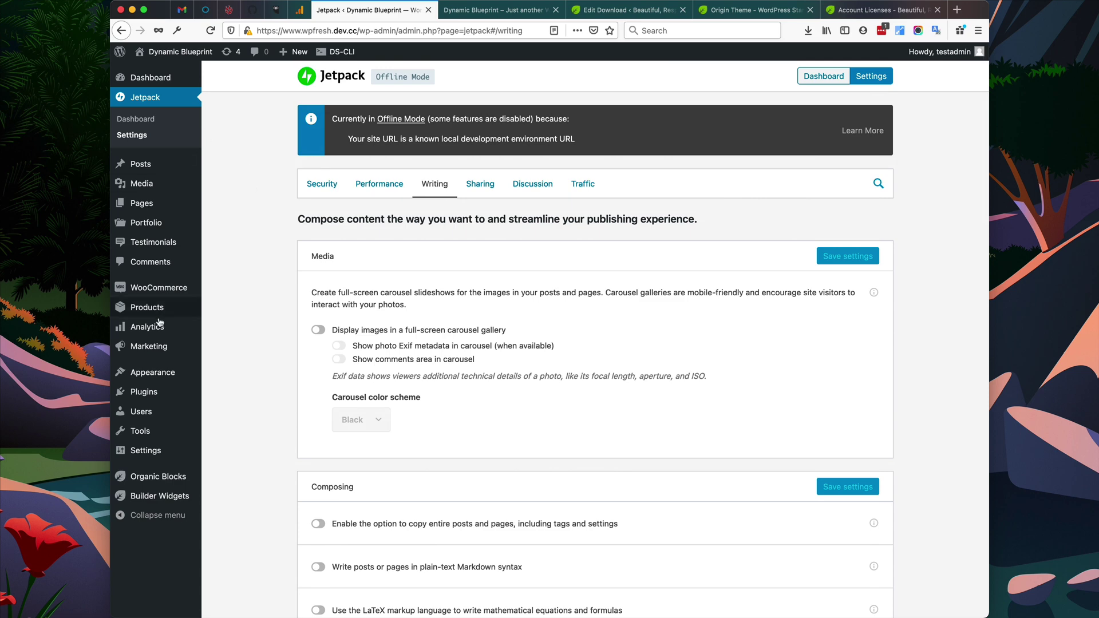
Run Import Demo Data from Appearance until the 'That's it, all done!' notice appears.
mouse_move(161, 381)
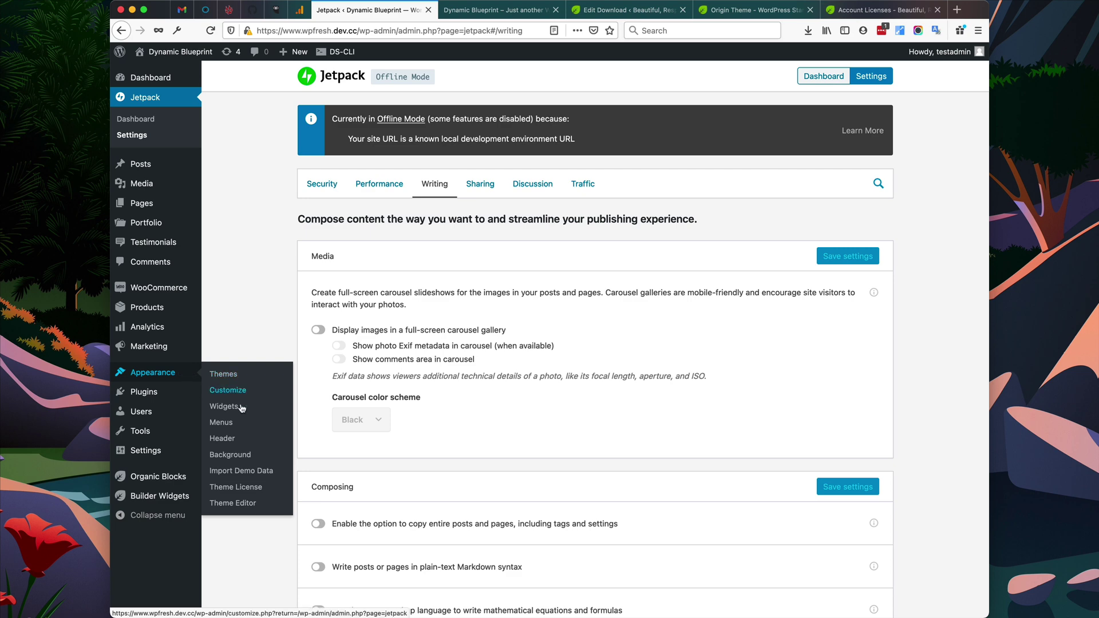
click(247, 474)
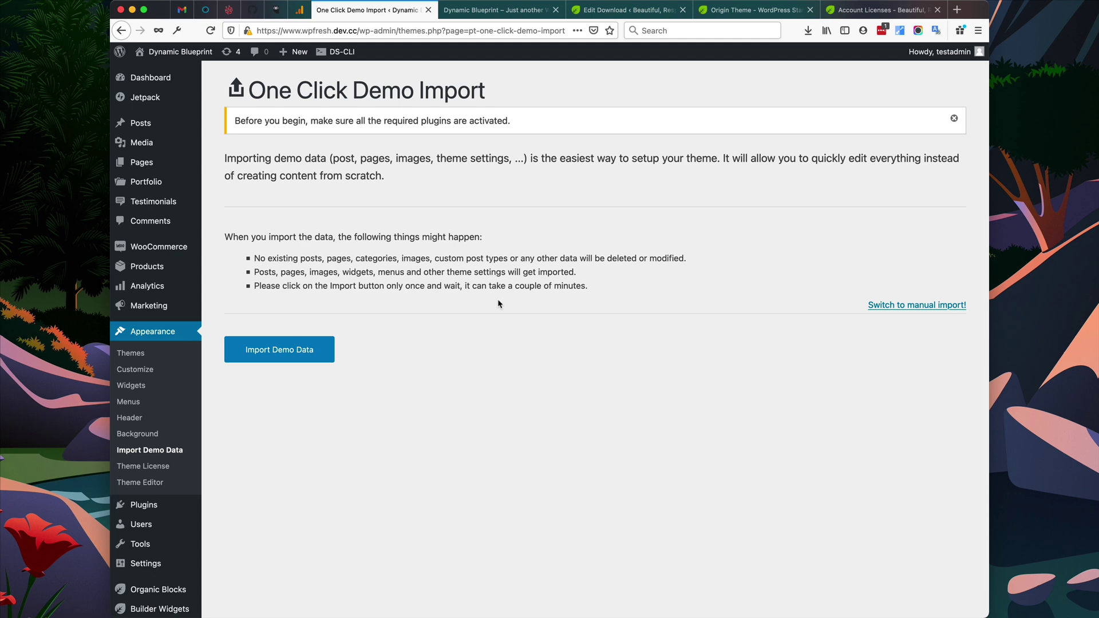
click(309, 351)
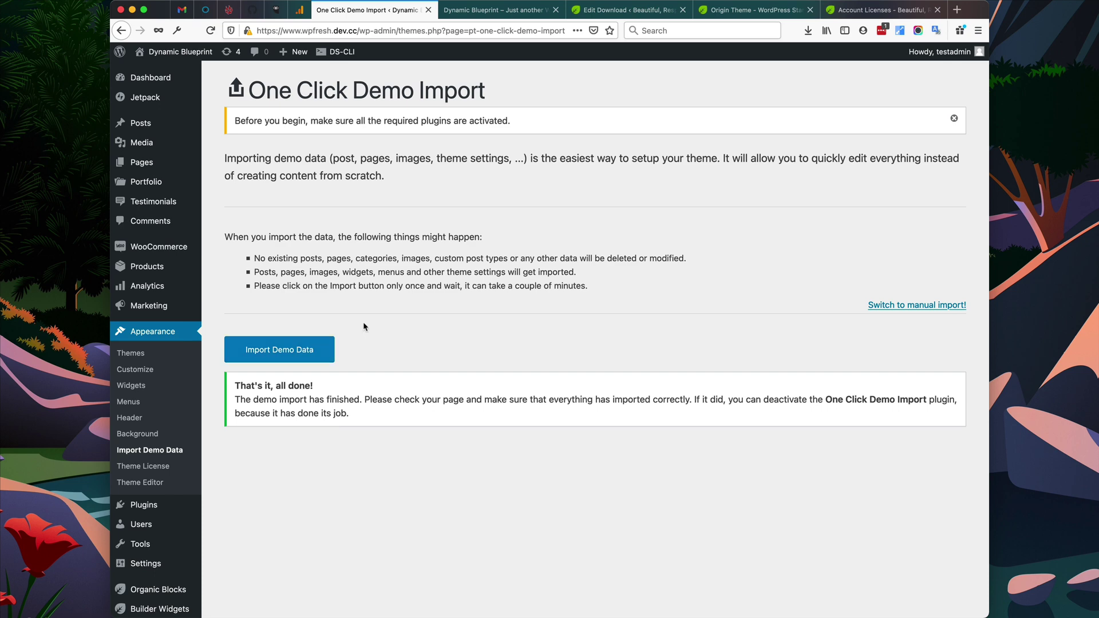
Reload the site's front-page tab and scroll through the imported Origin demo homepage.
click(502, 10)
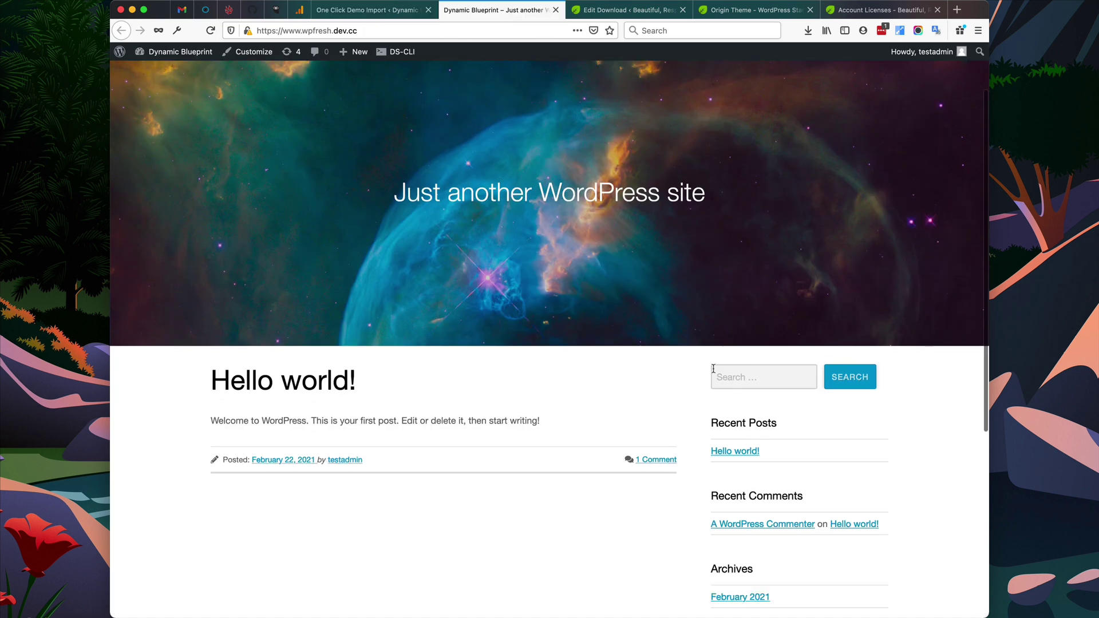
scroll(713, 369, down, 6)
scroll(712, 380, up, 6)
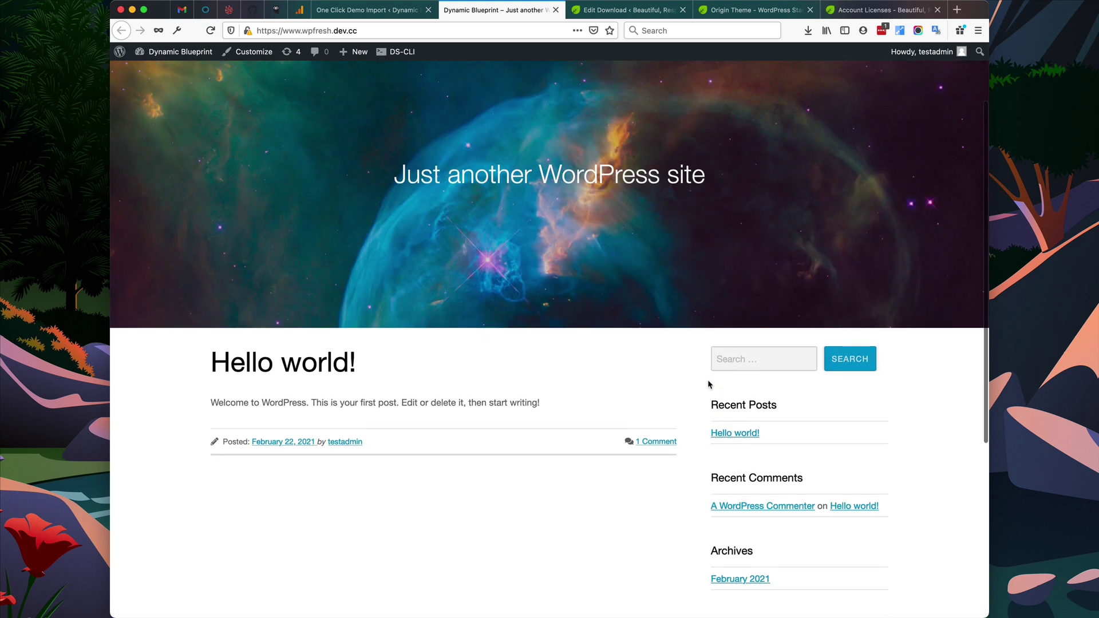
scroll(708, 384, up, 2)
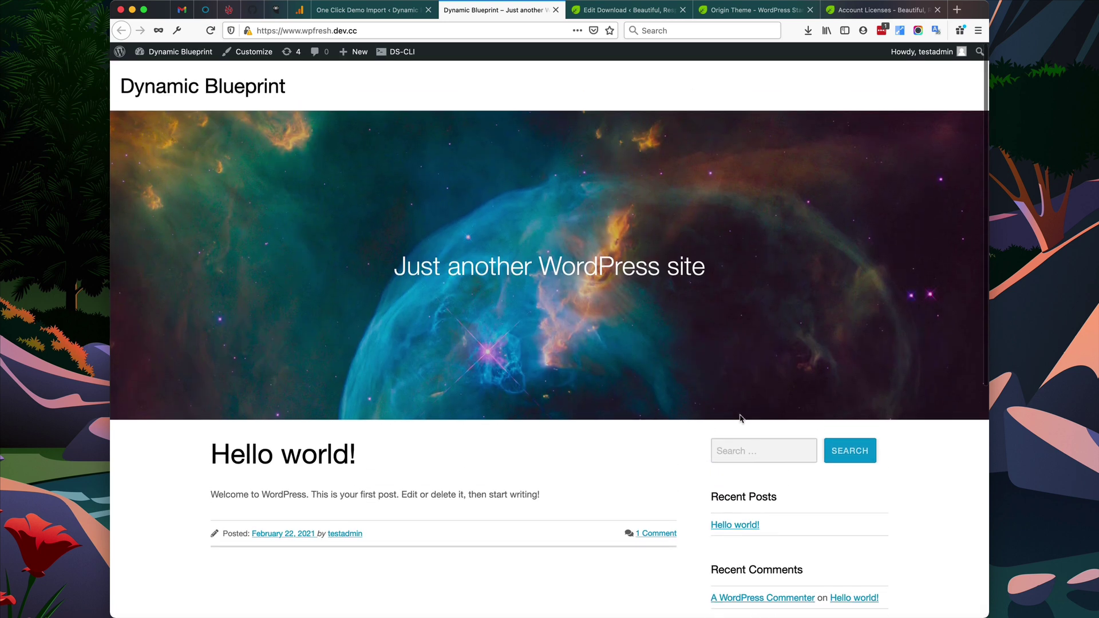
click(209, 30)
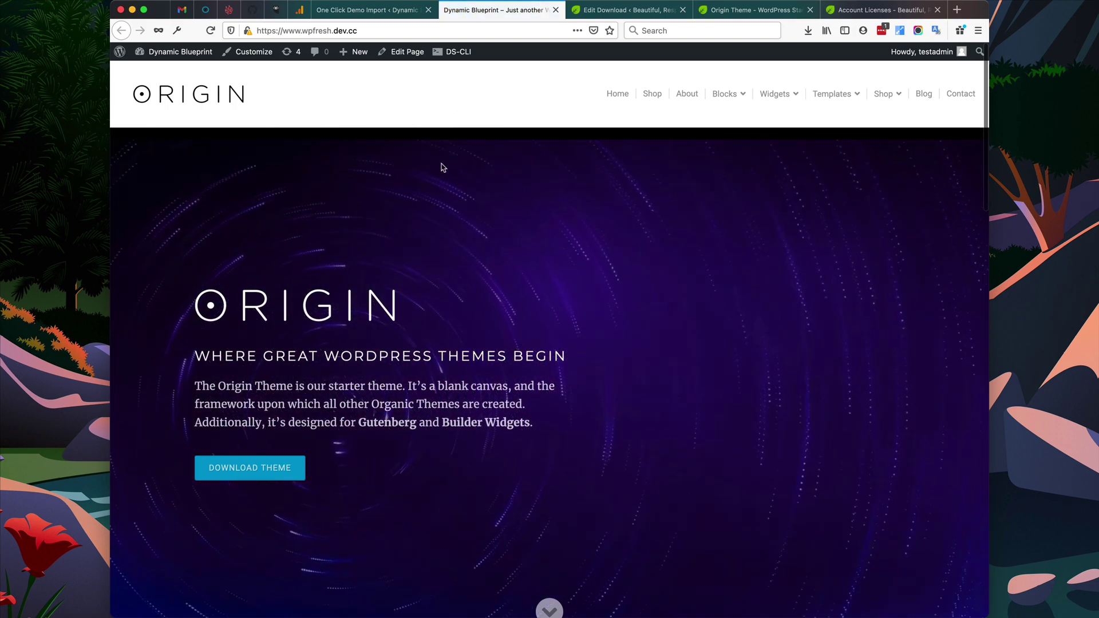
scroll(613, 286, down, 3)
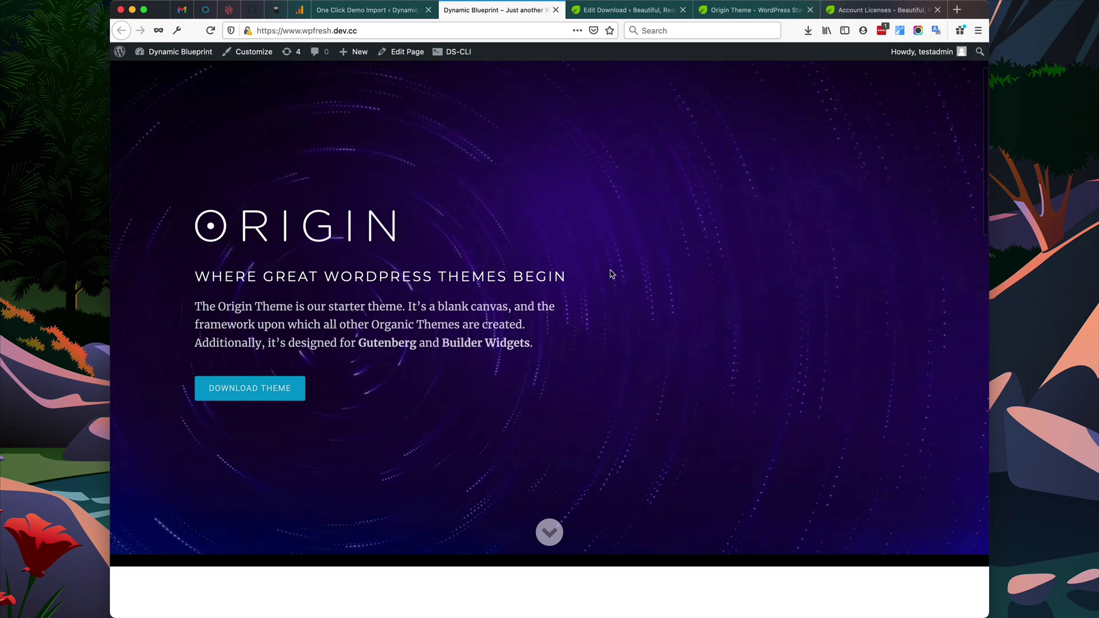
scroll(610, 274, down, 10)
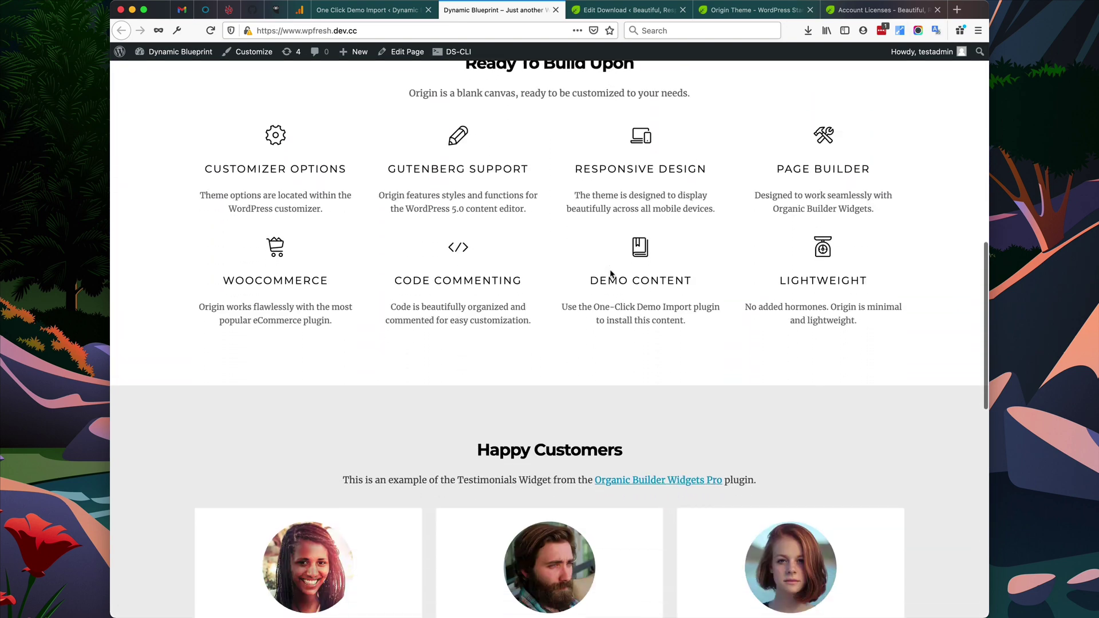
scroll(610, 273, down, 10)
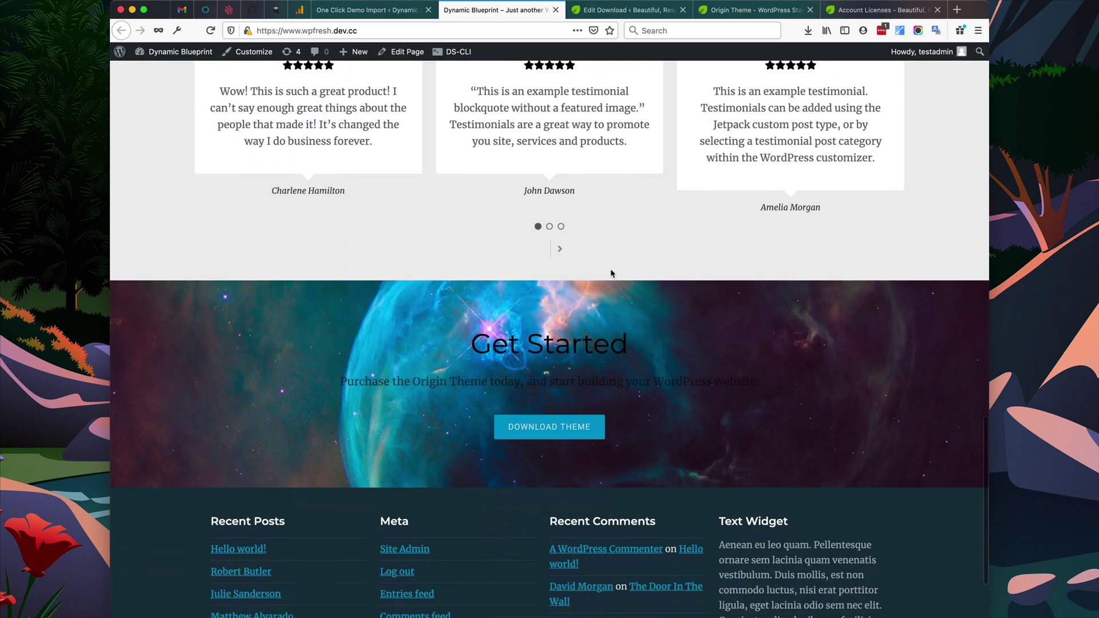
scroll(610, 273, down, 3)
scroll(610, 269, up, 15)
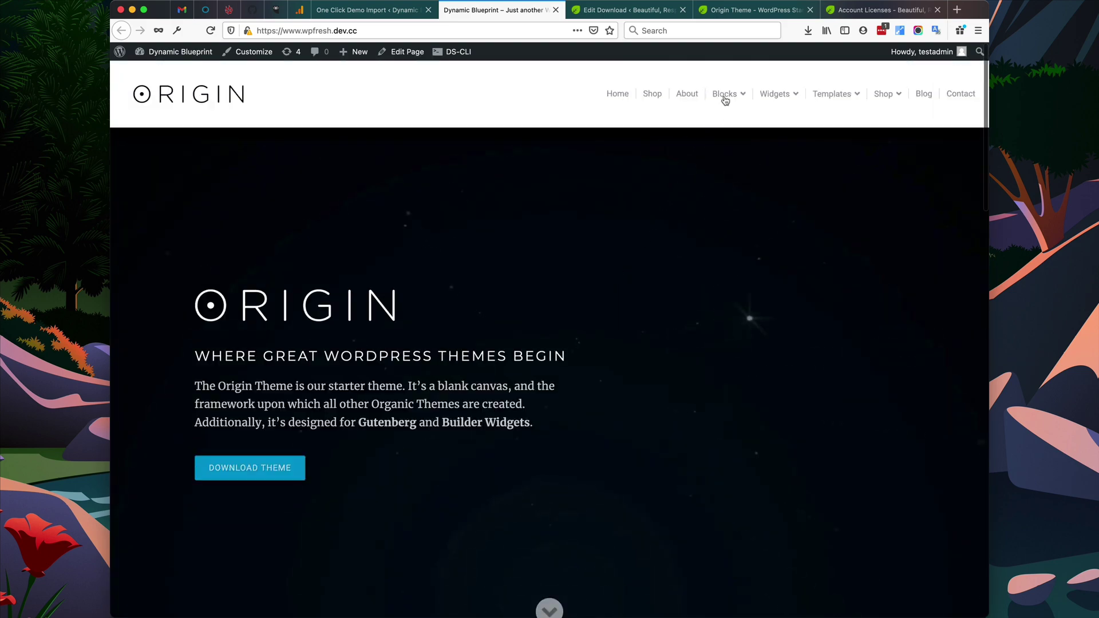
mouse_move(725, 98)
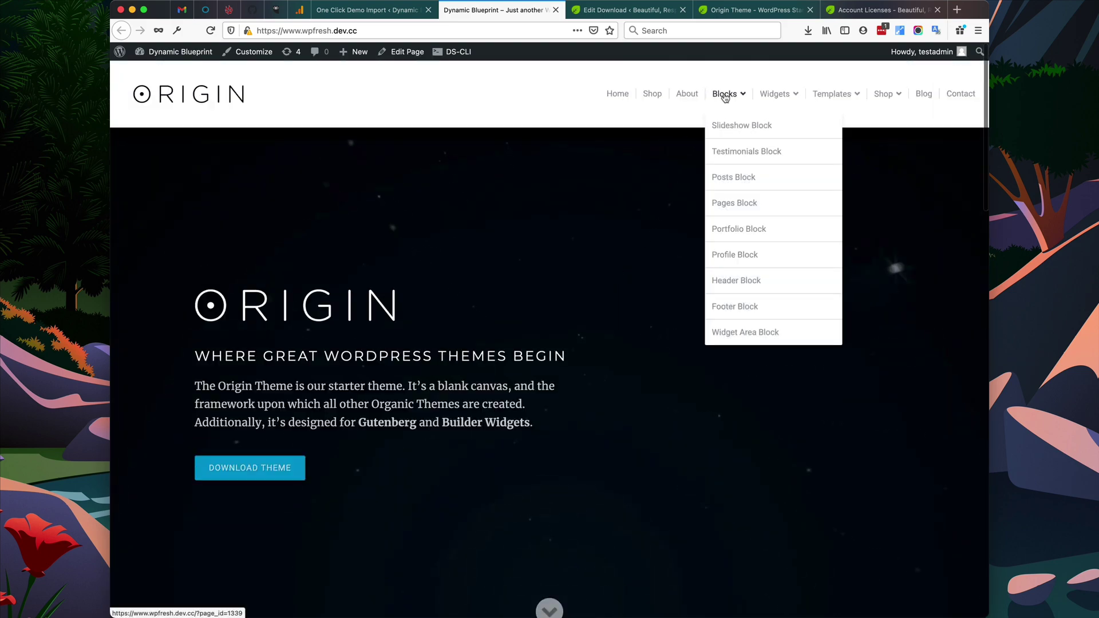
Open the Slideshow Block demo page and advance the slideshow twice to the sailing slide.
click(727, 125)
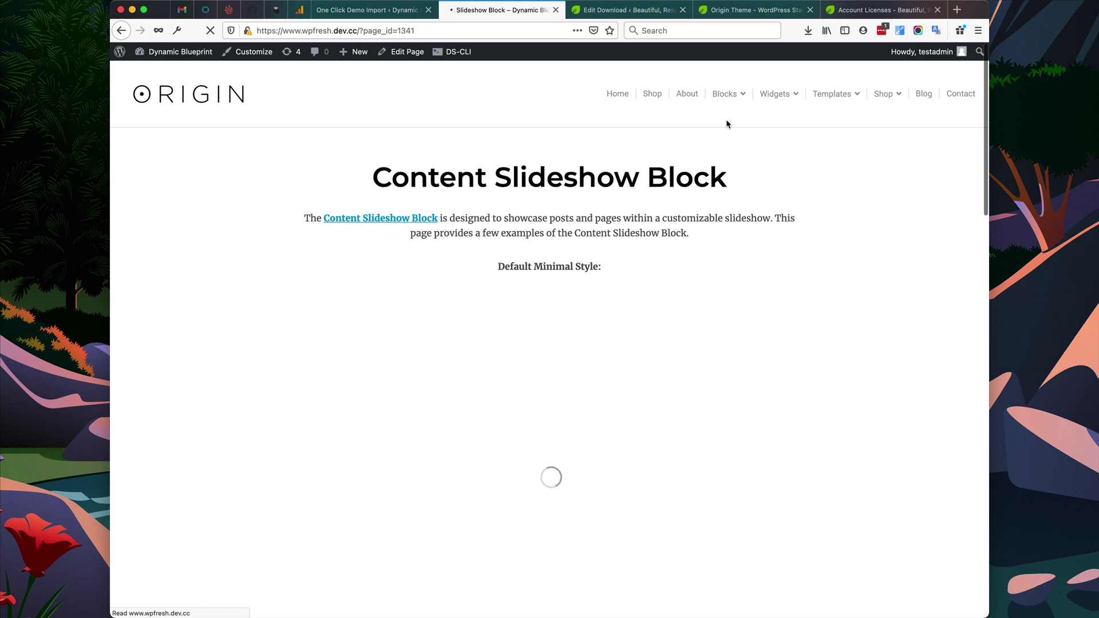
scroll(801, 223, down, 5)
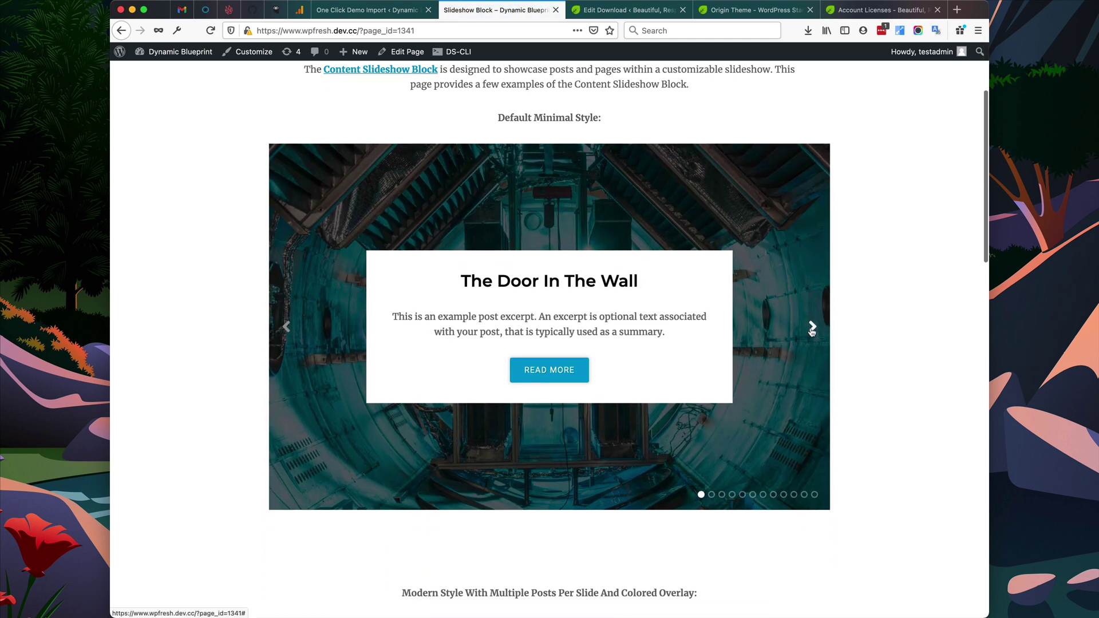
click(811, 327)
click(812, 327)
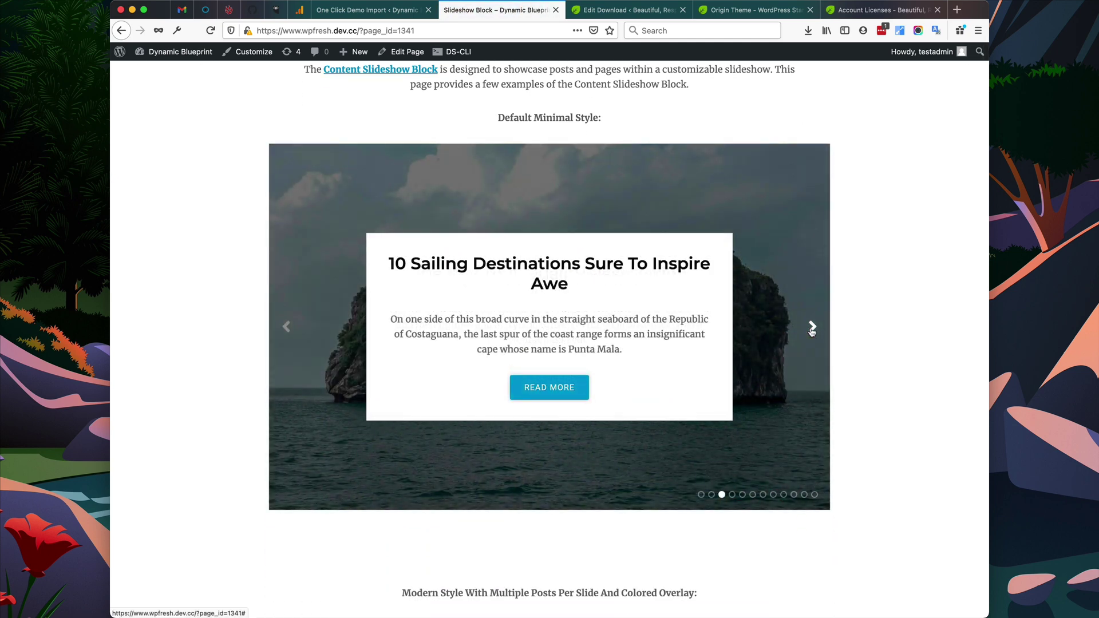
Open '10 Sailing Destinations Sure To Inspire Awe' via Read More and scroll through the post.
scroll(687, 286, down, 4)
click(564, 269)
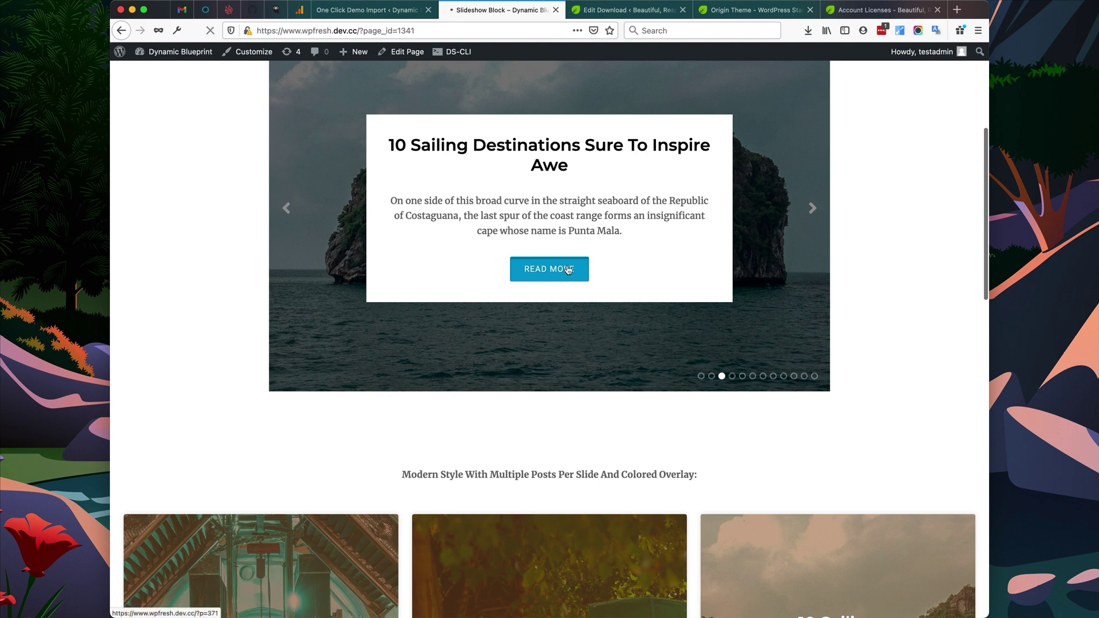
scroll(590, 269, down, 10)
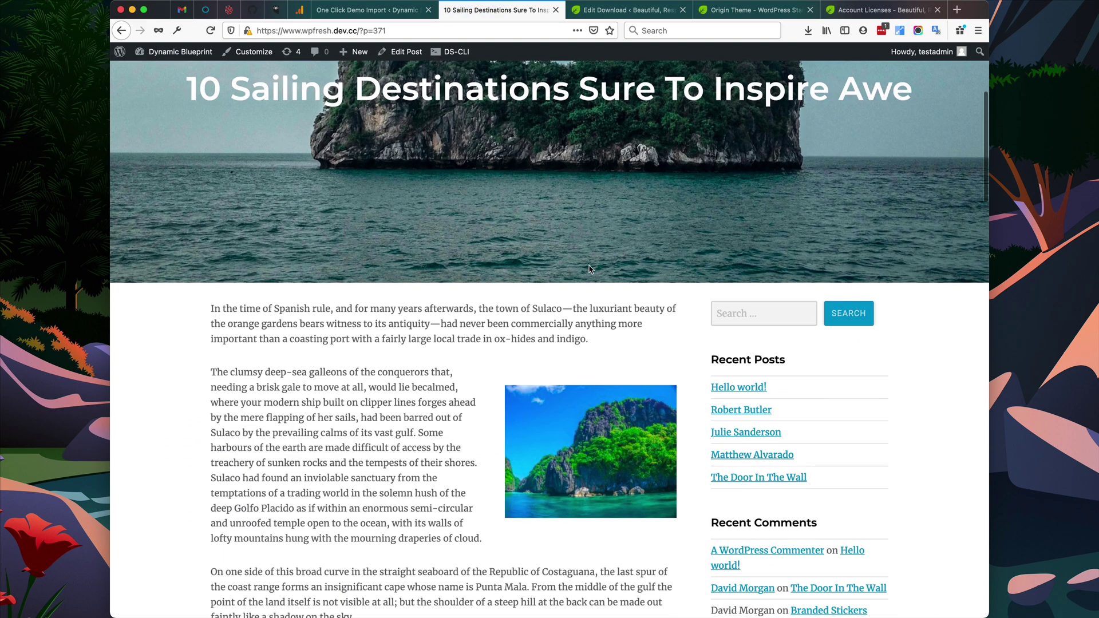
scroll(589, 269, down, 15)
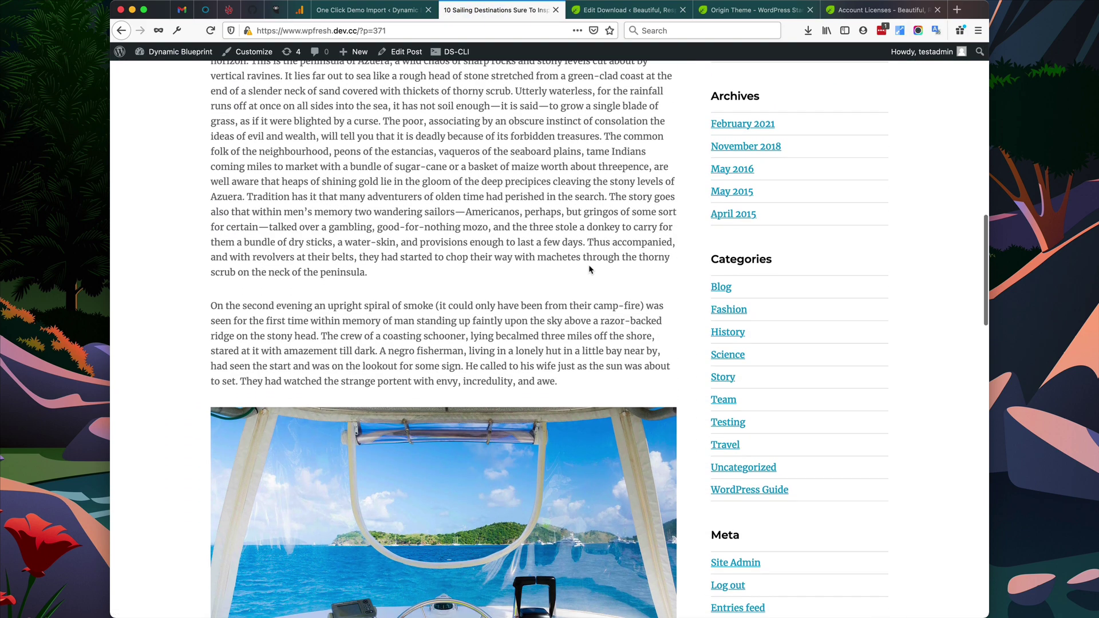
scroll(590, 269, down, 18)
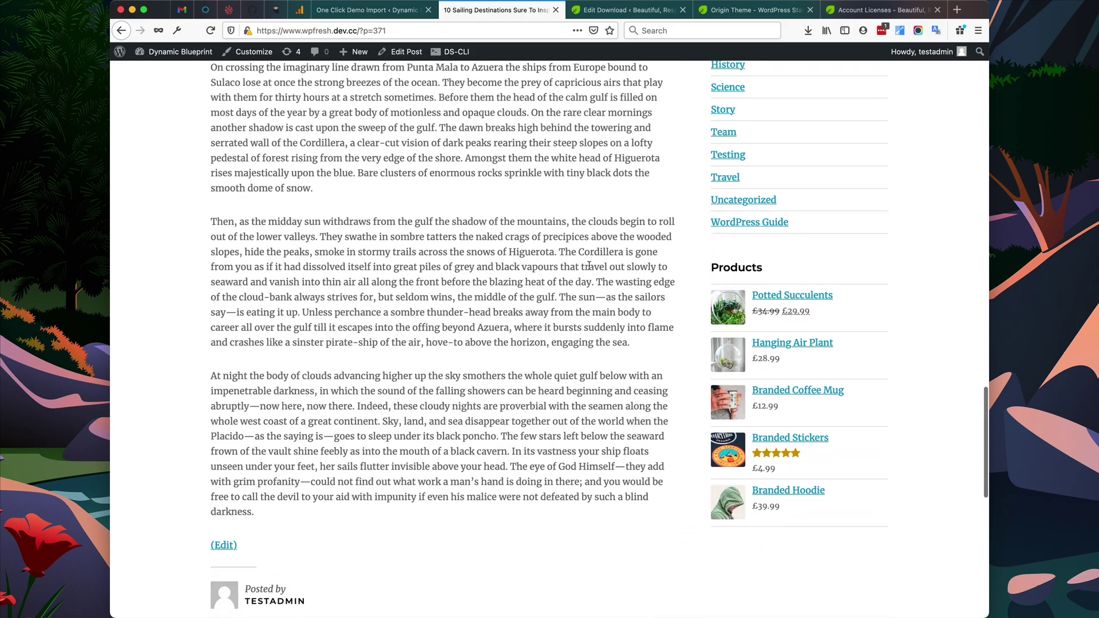
scroll(589, 265, down, 3)
scroll(589, 265, up, 20)
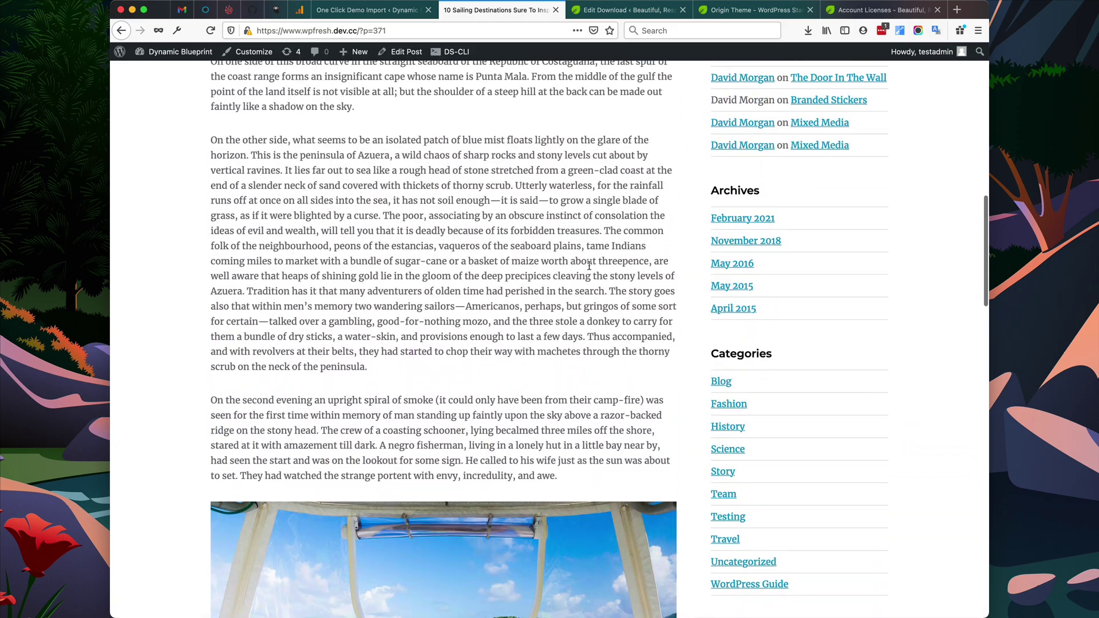
scroll(589, 265, up, 1)
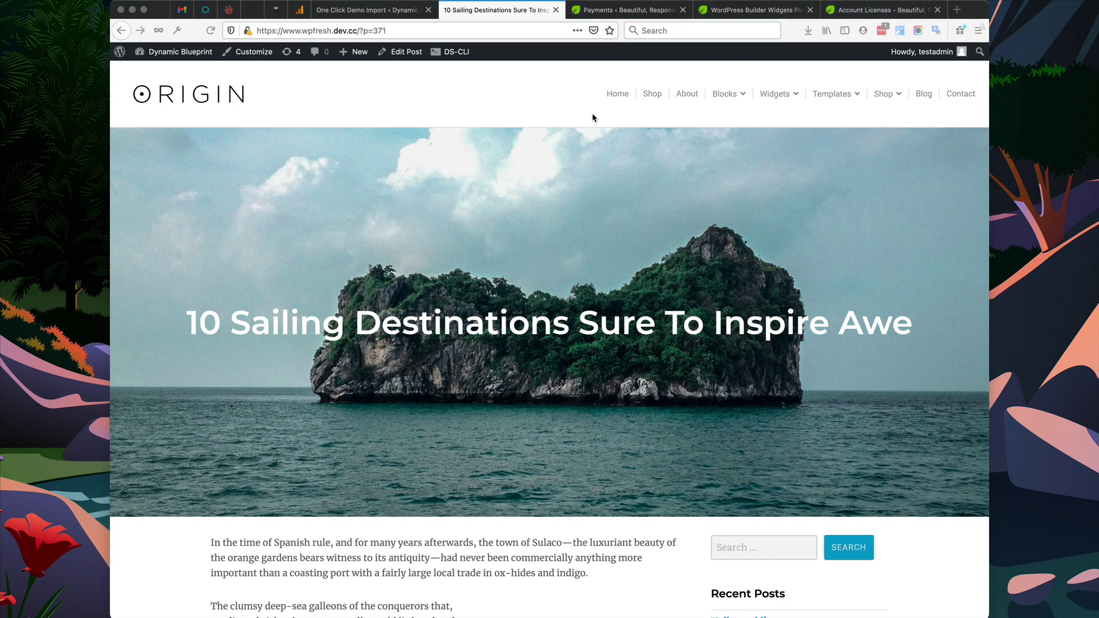
Browse the Shop's product grid and open the Branded Organizer product page.
click(650, 94)
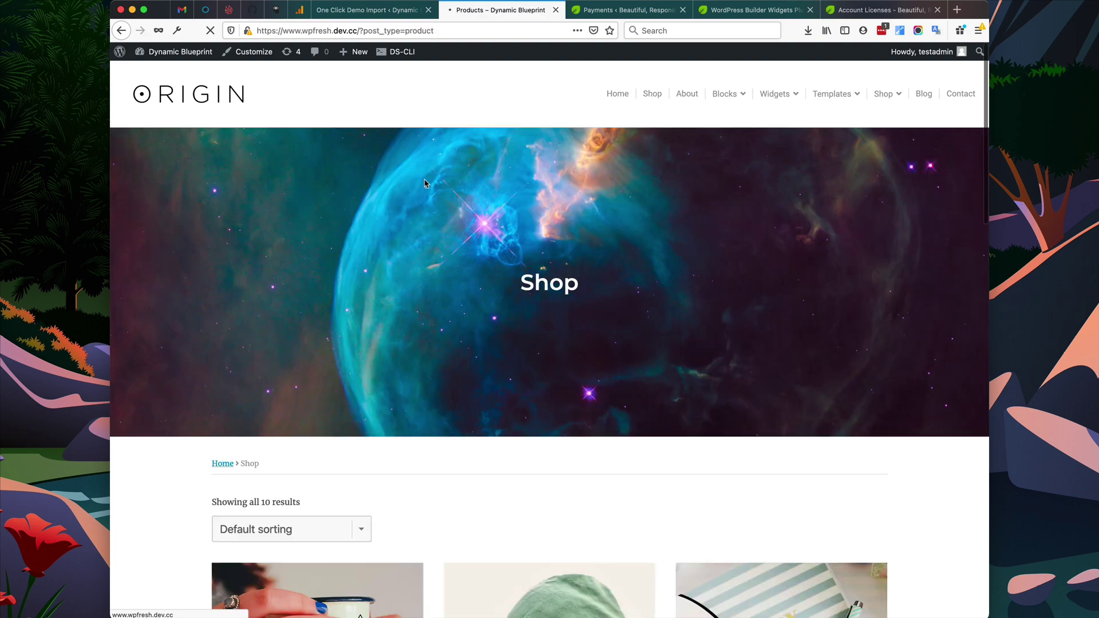
scroll(693, 241, down, 8)
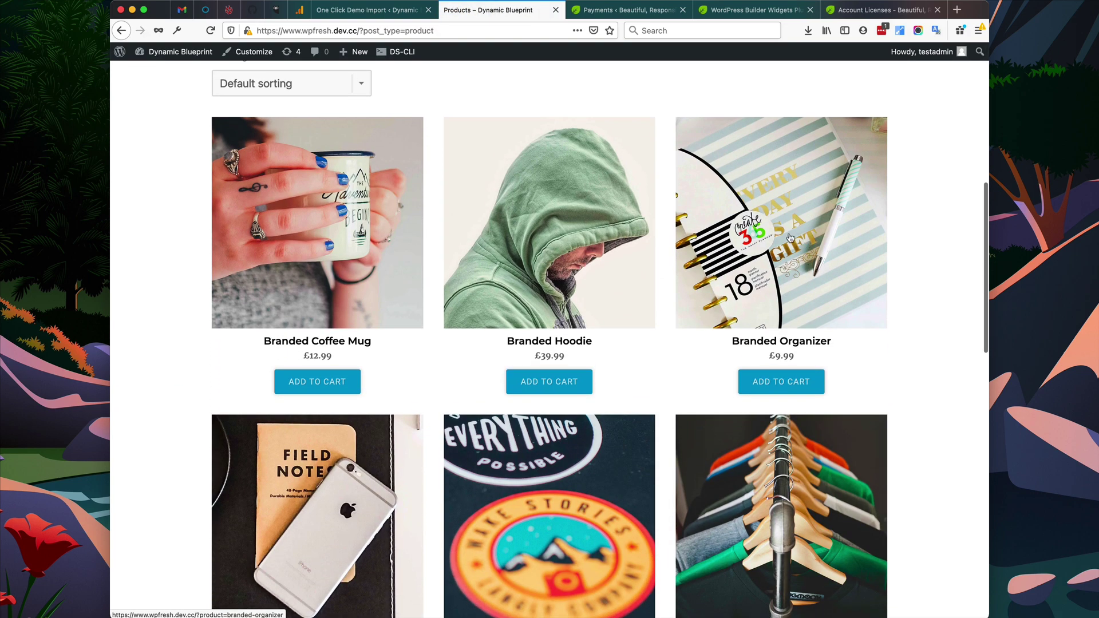
scroll(738, 239, down, 2)
scroll(766, 238, up, 2)
click(778, 236)
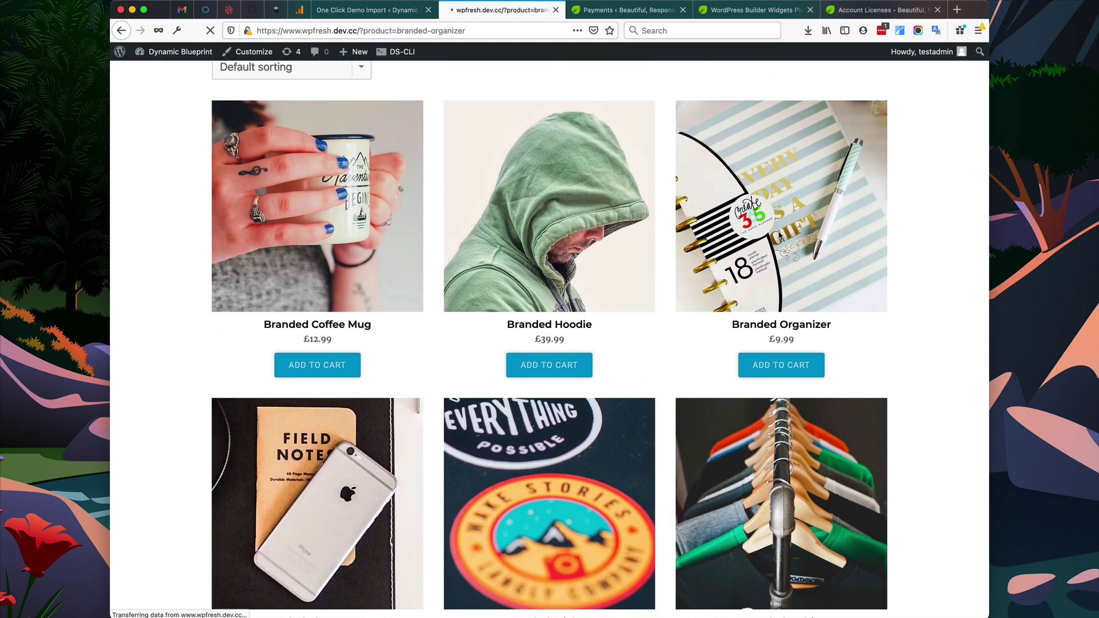
scroll(461, 284, down, 10)
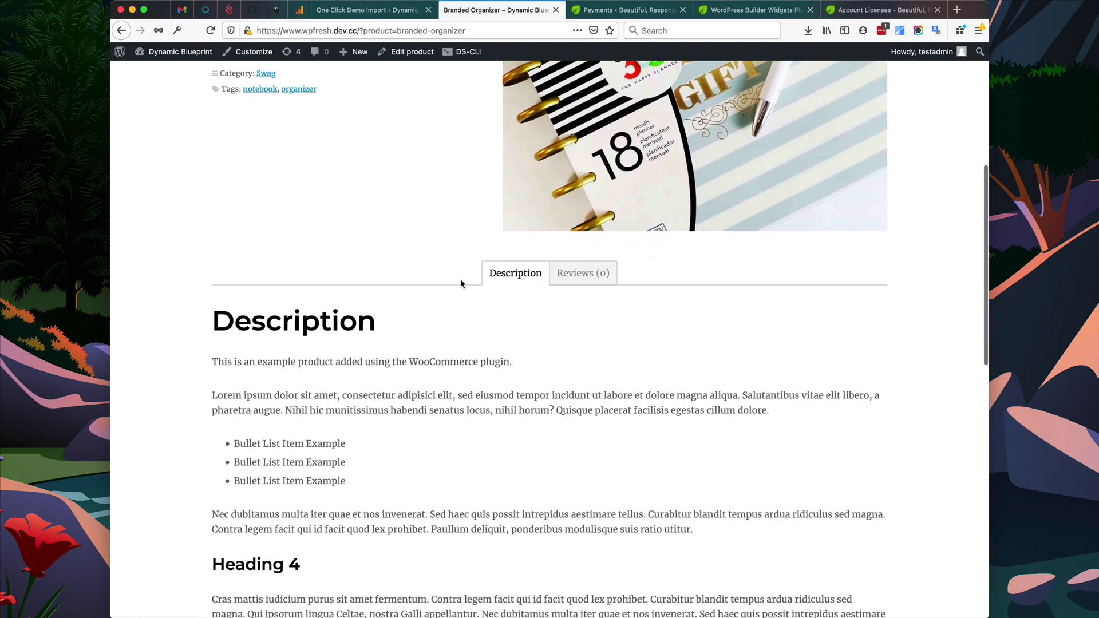
Open the admin All Products list, then look over the Pages, Posts, Testimonials and Portfolio menus.
click(376, 8)
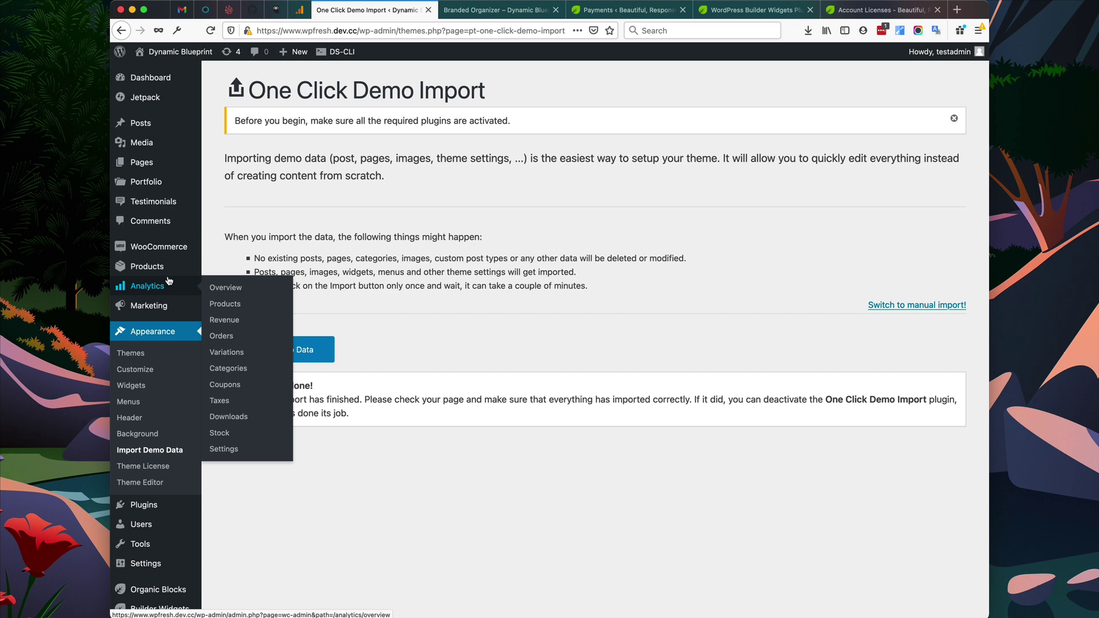
mouse_move(170, 271)
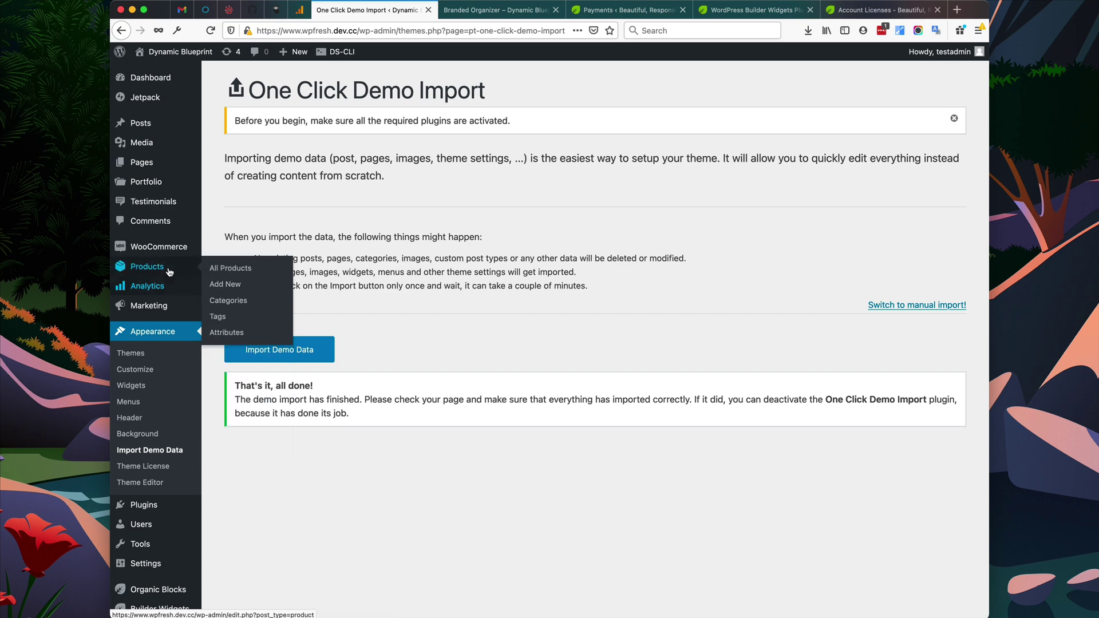
click(235, 268)
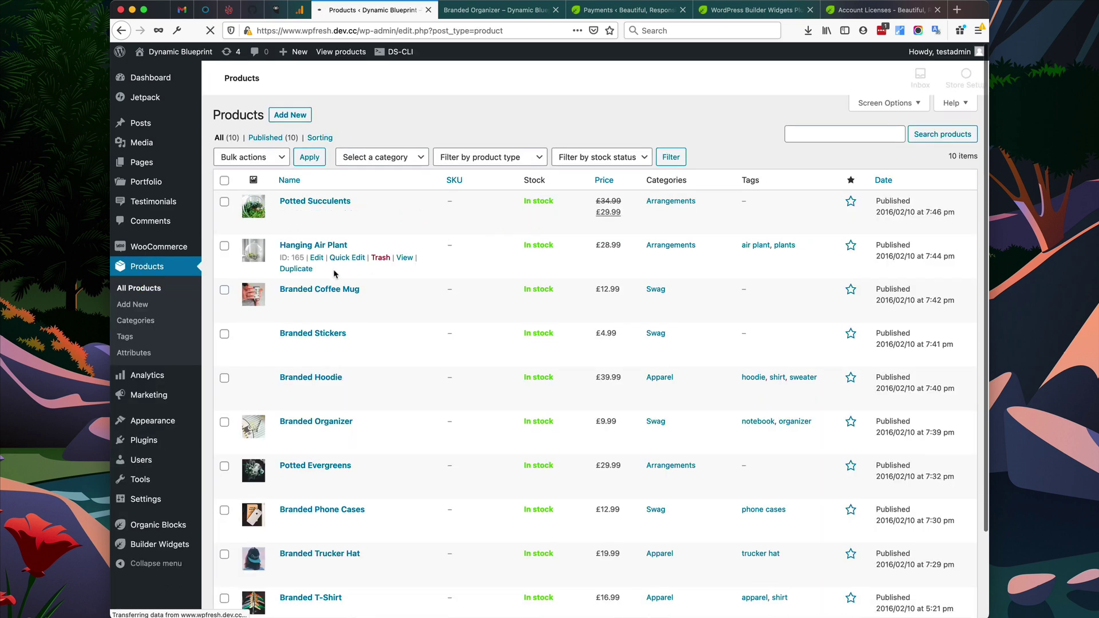
scroll(240, 298, down, 5)
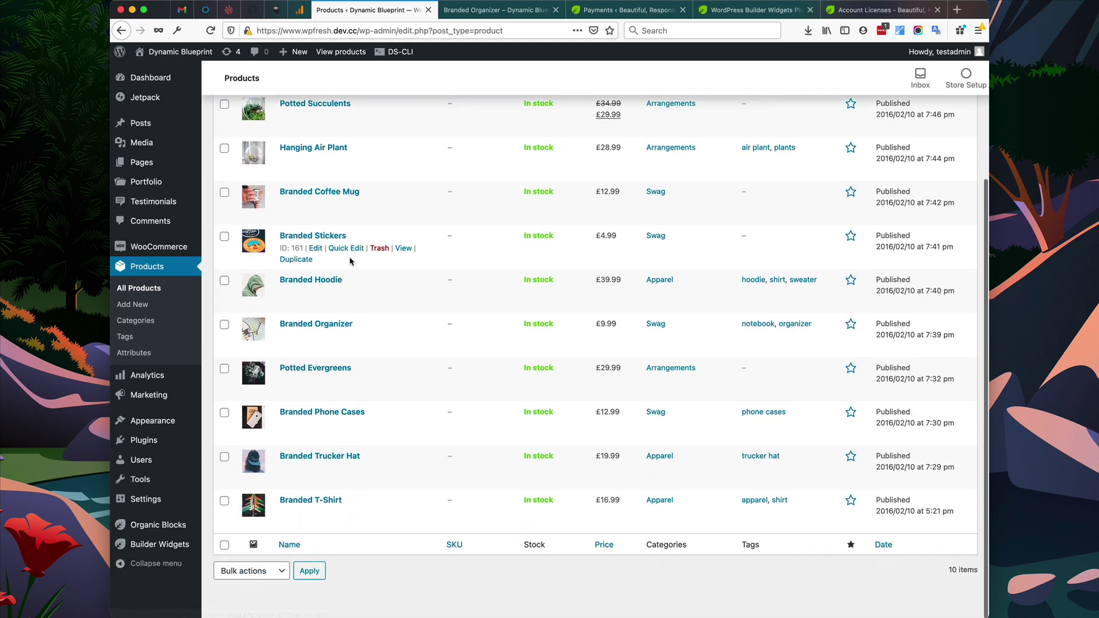
scroll(231, 246, up, 5)
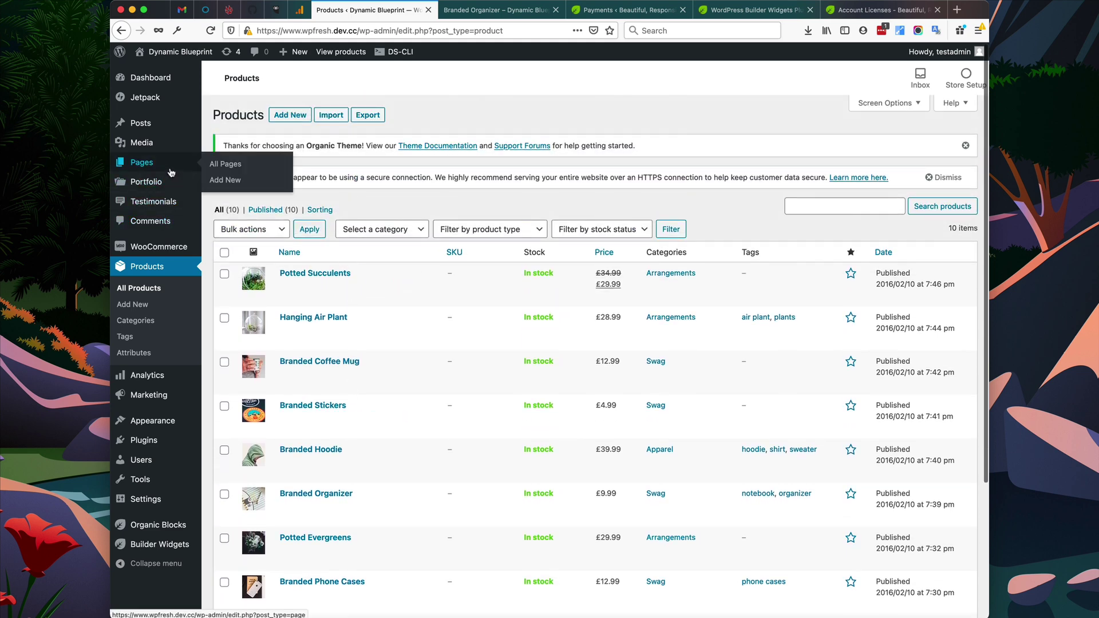
mouse_move(166, 134)
mouse_move(176, 206)
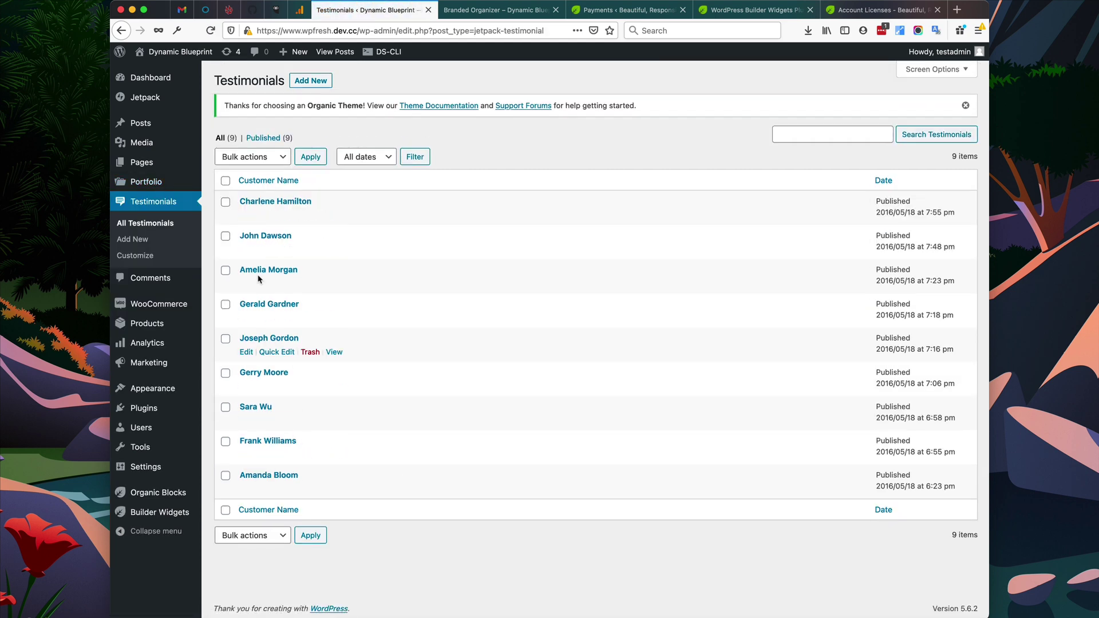
mouse_move(183, 187)
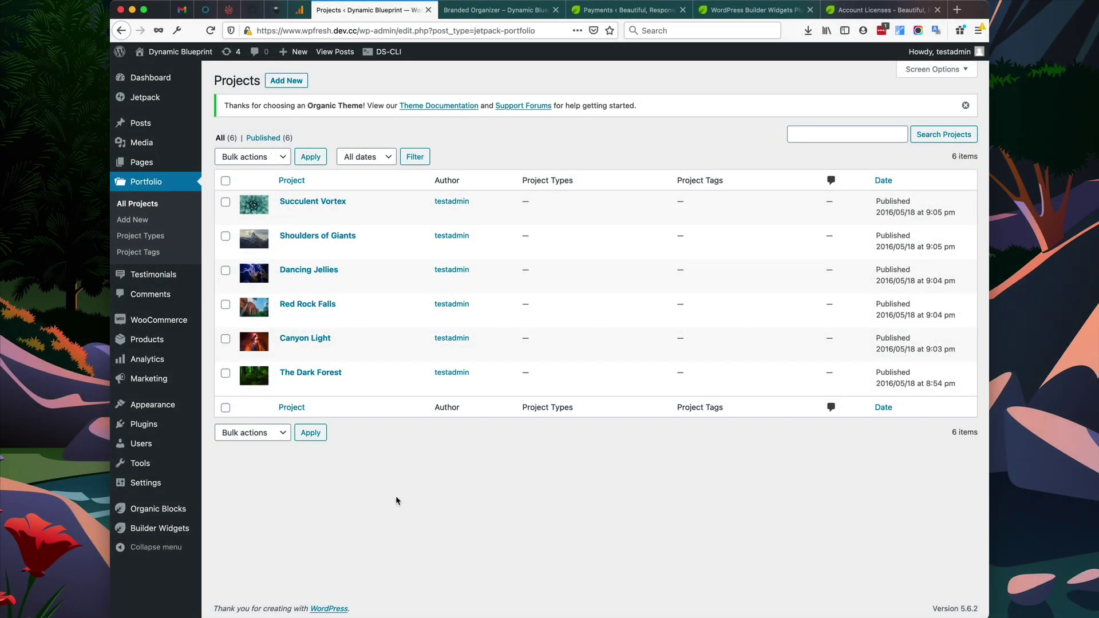
mouse_move(173, 407)
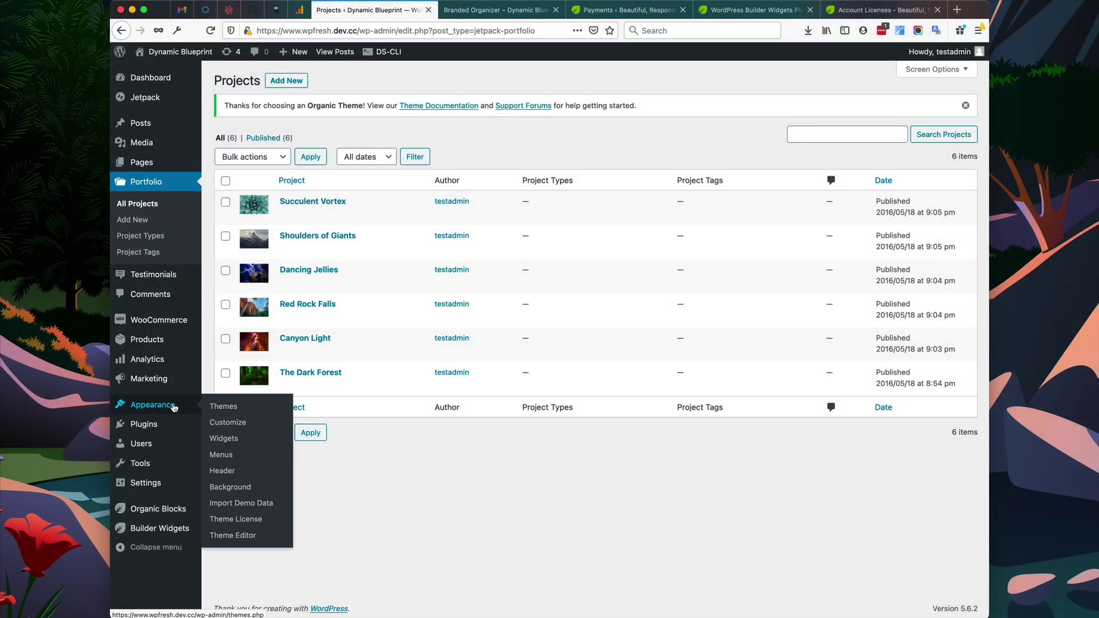
Open the Customizer's Theme Options panel with Blog, Fonts, Slideshow and Miscellaneous groups.
click(230, 423)
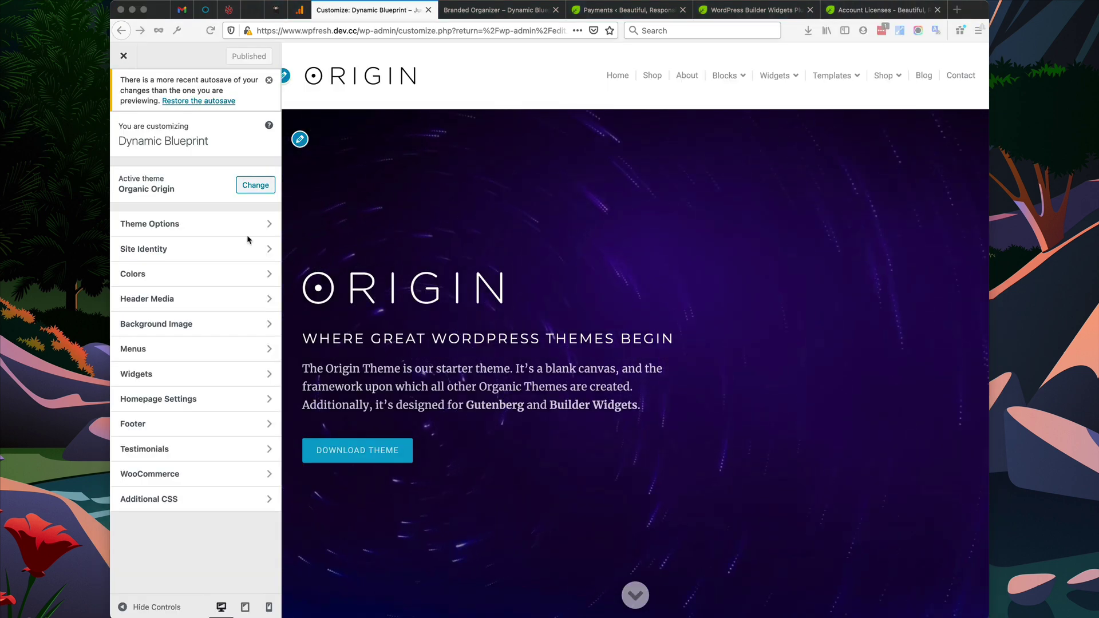
click(220, 223)
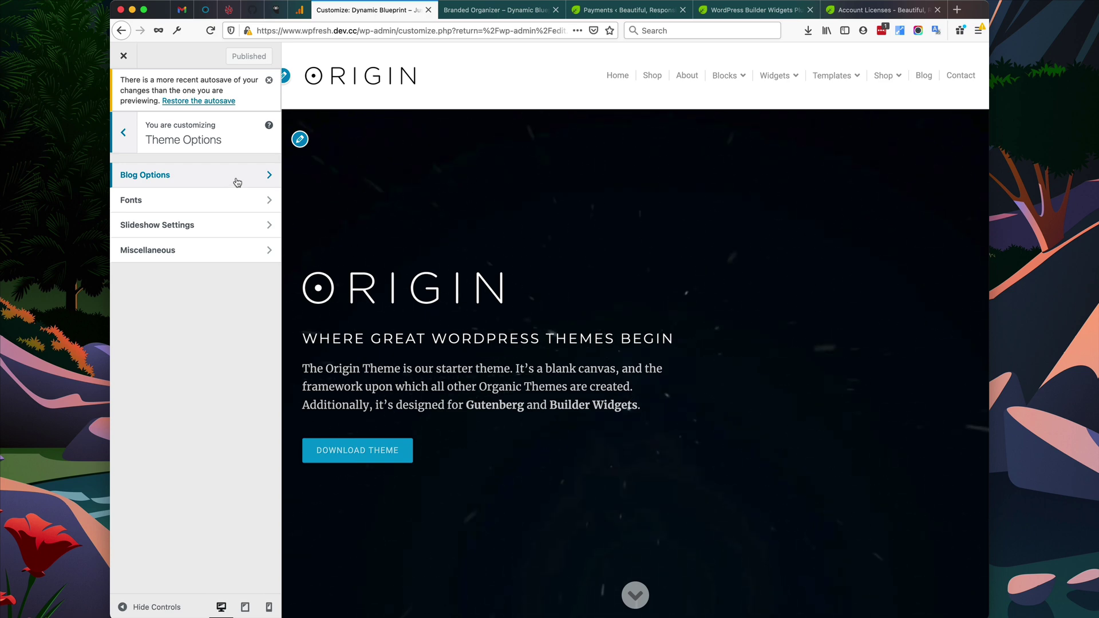
Select the Travel category in Blog Options so the blog lists only Travel posts.
click(923, 76)
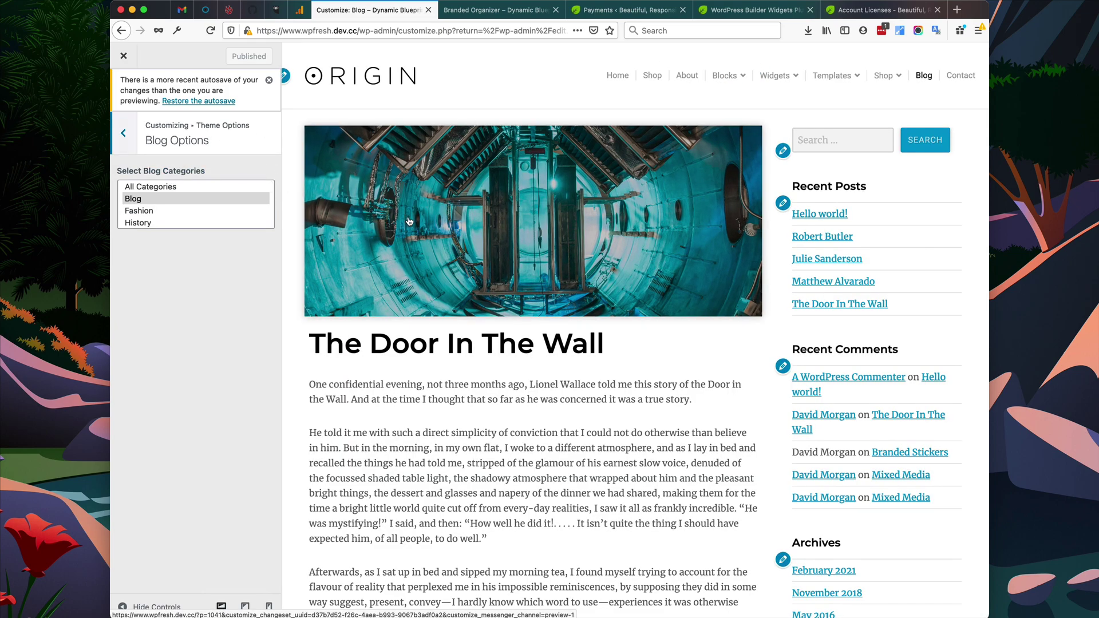
scroll(408, 222, down, 15)
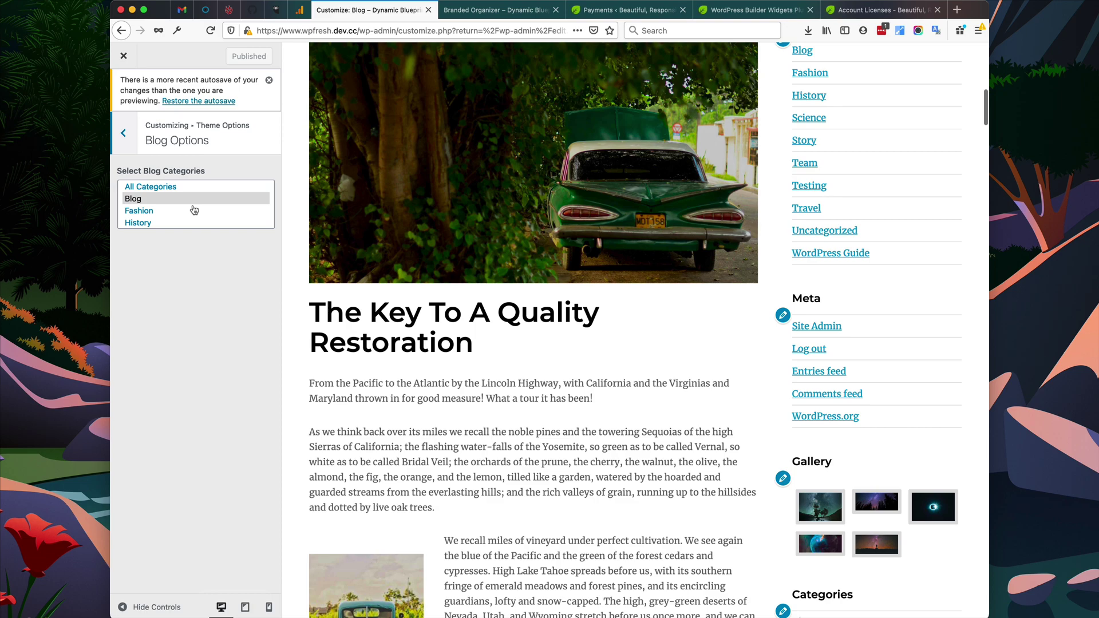
scroll(194, 210, down, 5)
scroll(196, 206, up, 5)
scroll(412, 238, down, 5)
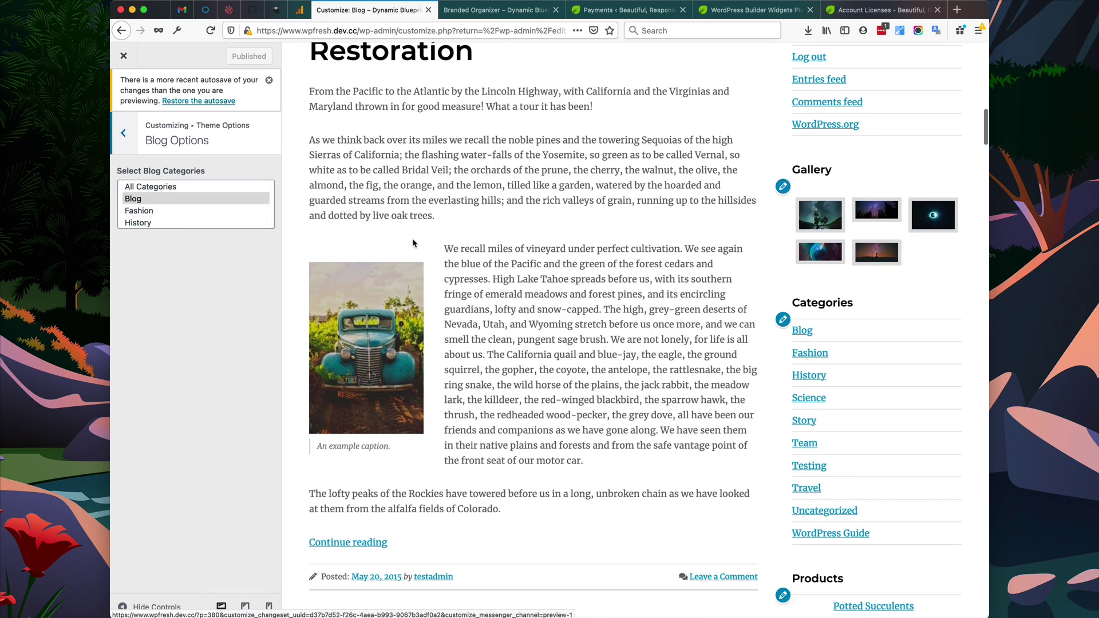
scroll(412, 238, up, 20)
scroll(242, 208, down, 5)
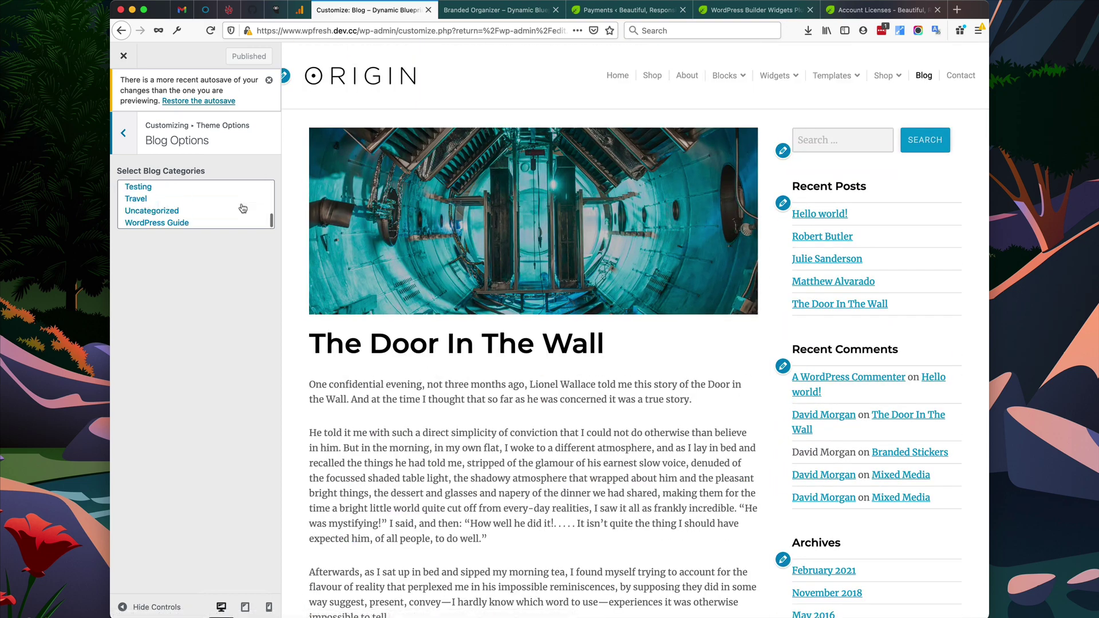
click(172, 200)
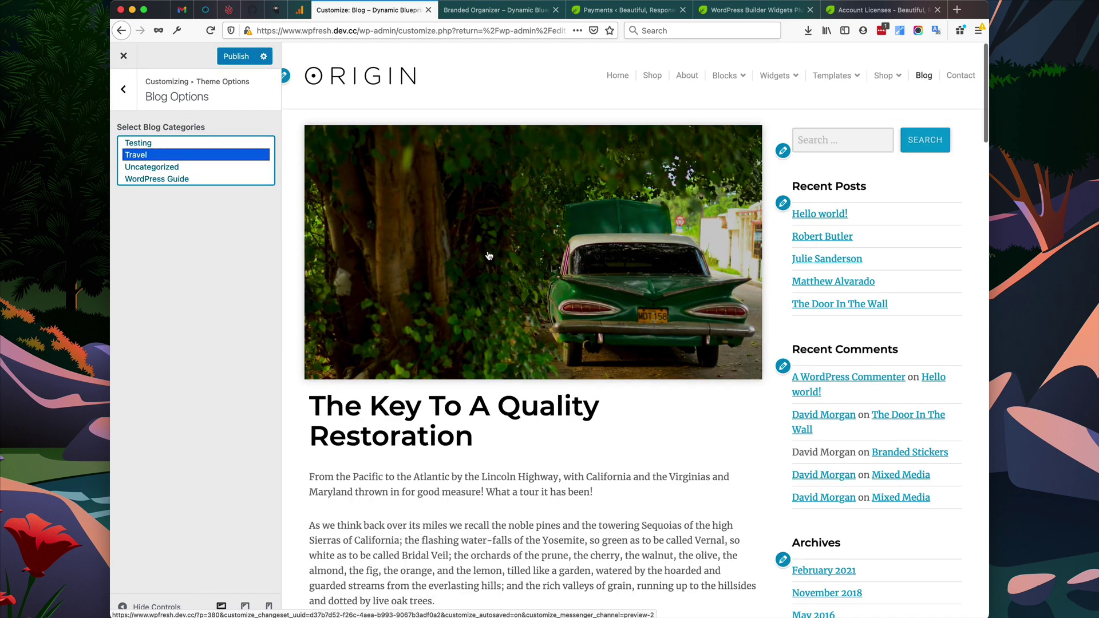
scroll(501, 234, down, 15)
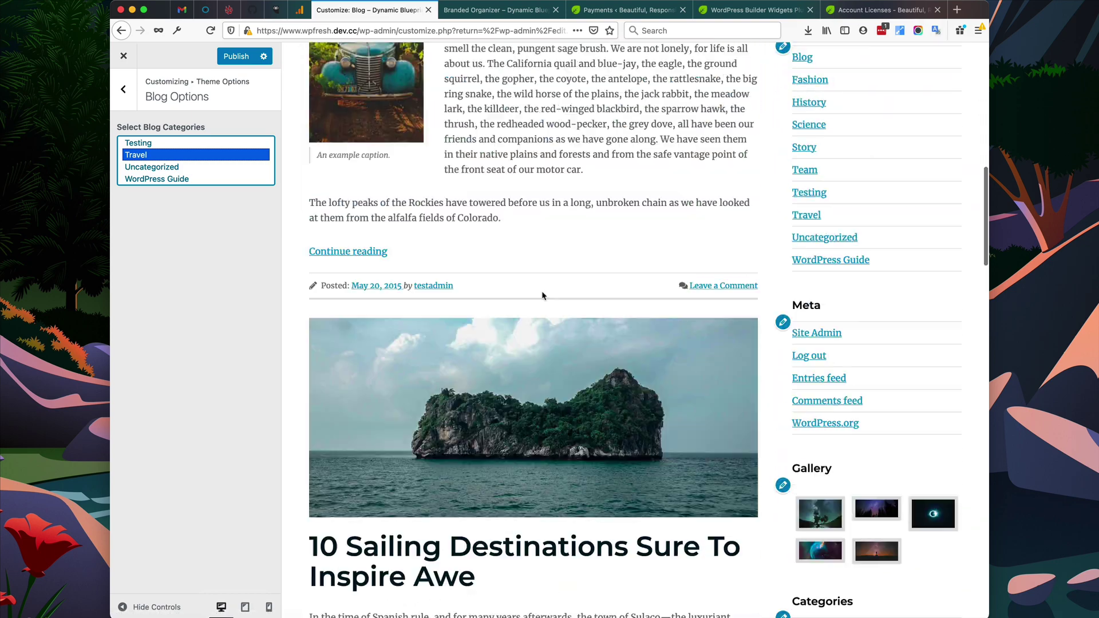
scroll(543, 295, up, 15)
click(123, 88)
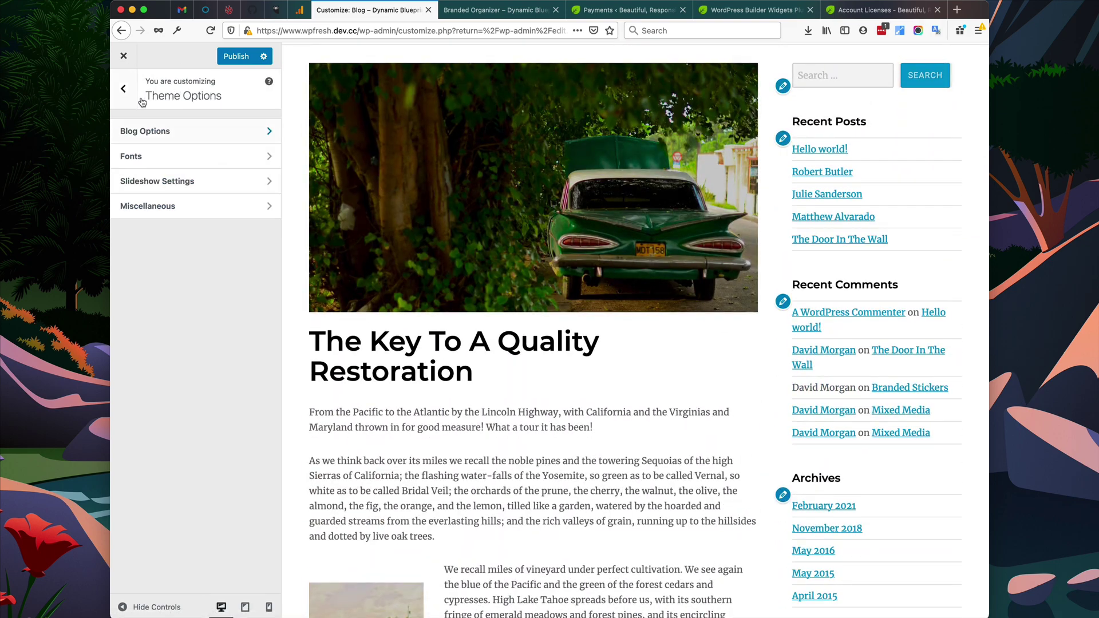
scroll(357, 187, up, 3)
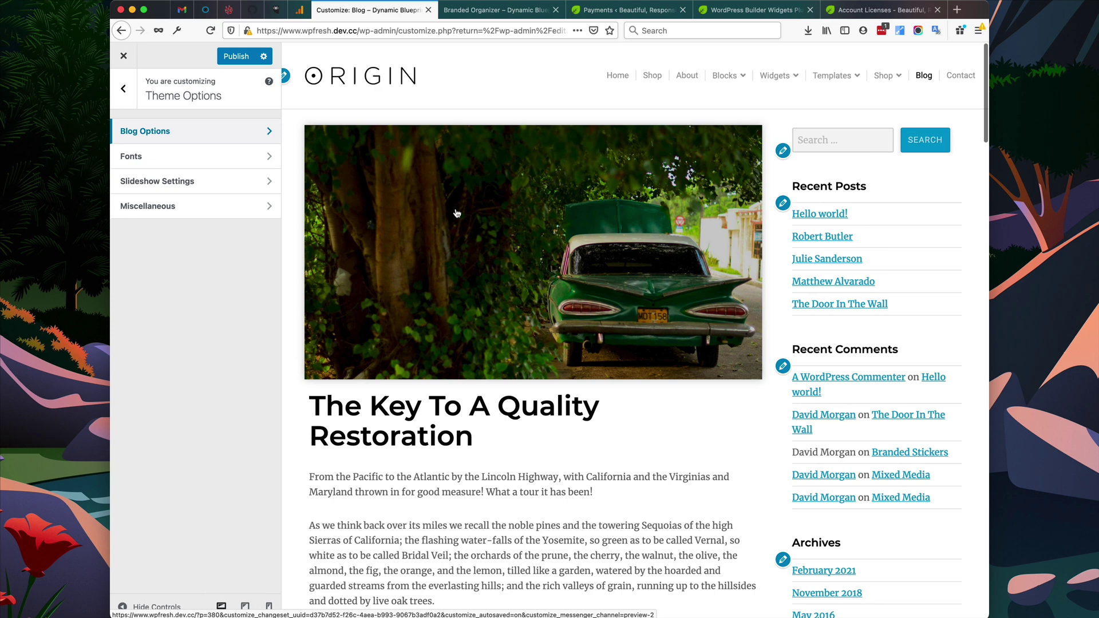
Set the Font Pairing to Cinzel + Roboto and the Main Menu Font to Dosis.
click(199, 162)
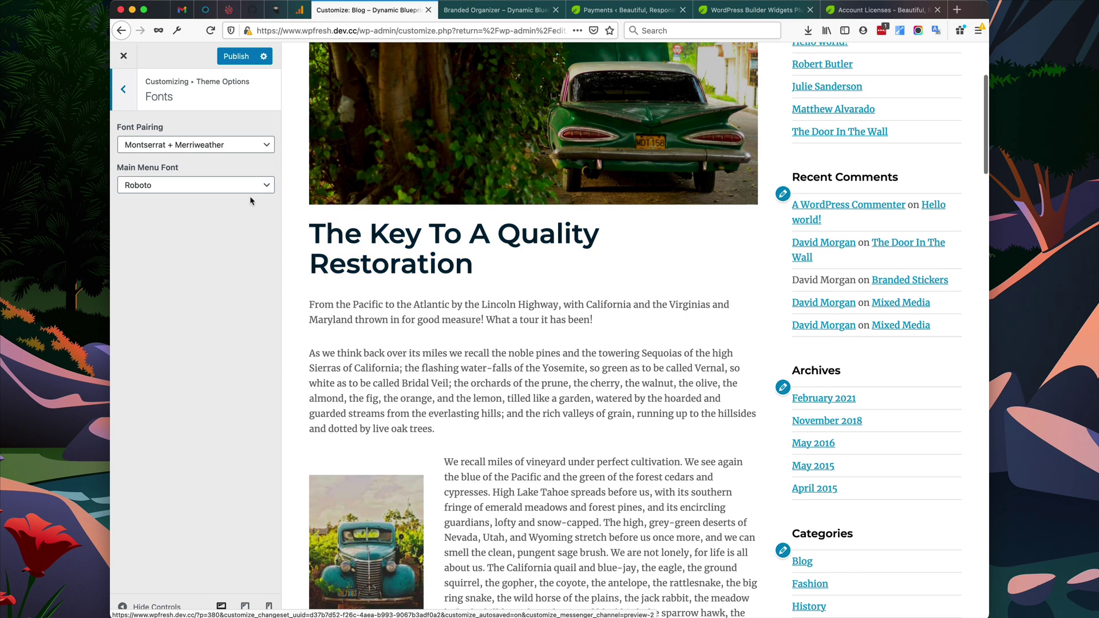
click(264, 151)
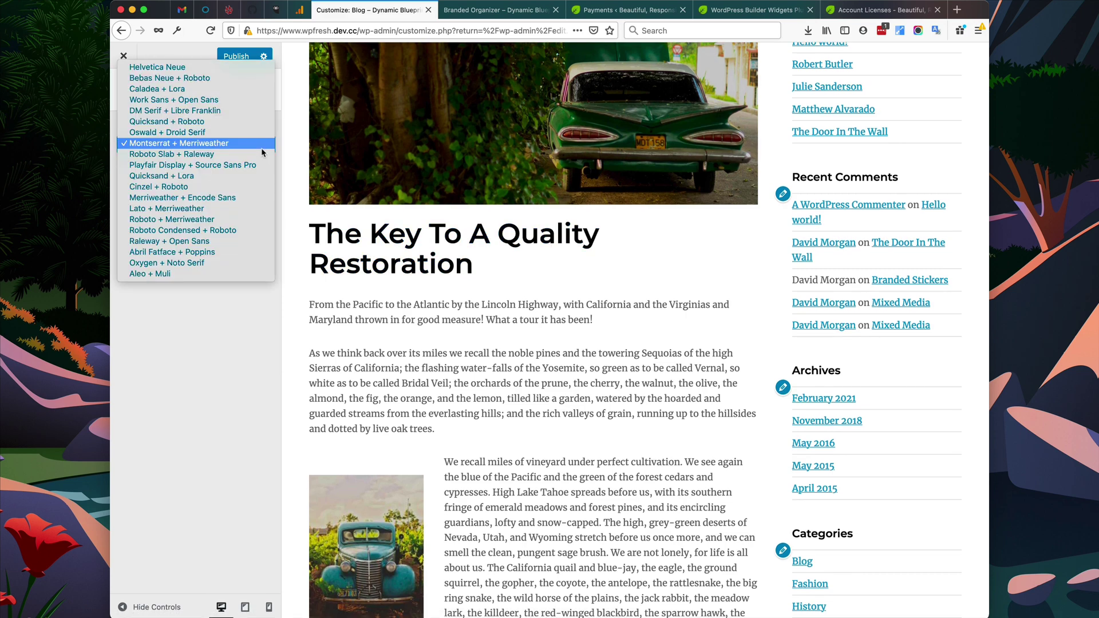
click(247, 187)
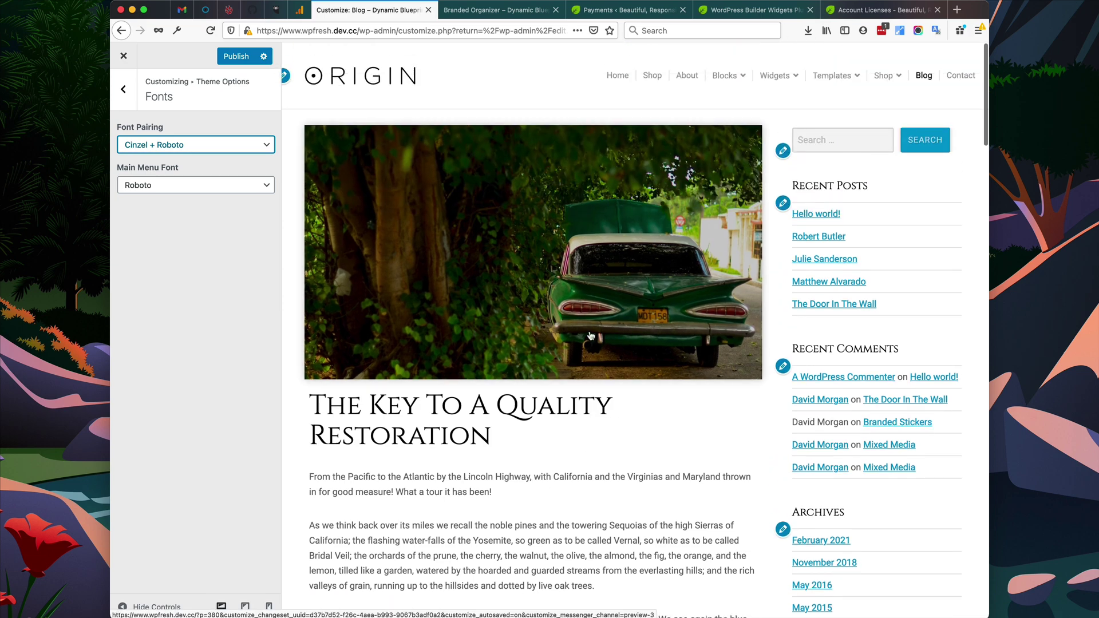
scroll(590, 335, down, 5)
scroll(591, 336, up, 5)
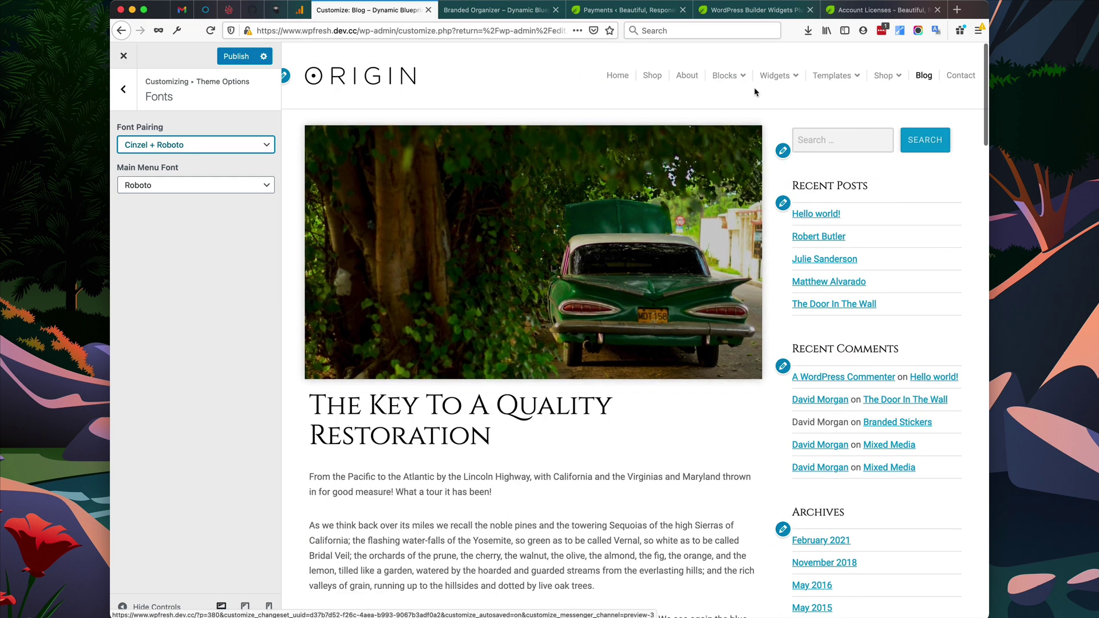
mouse_move(886, 79)
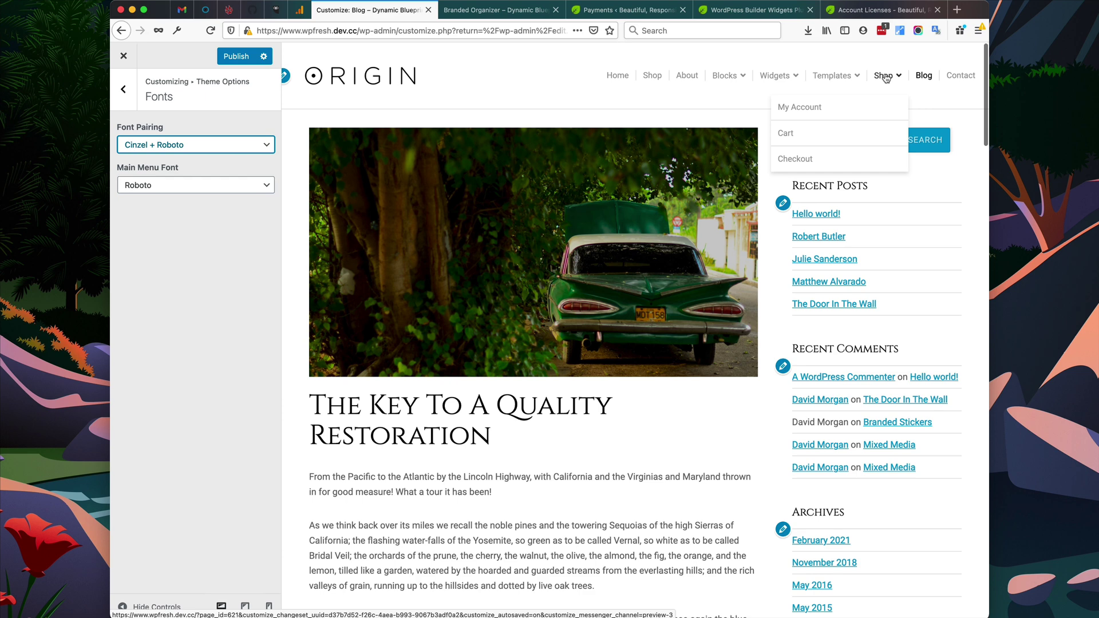
click(251, 185)
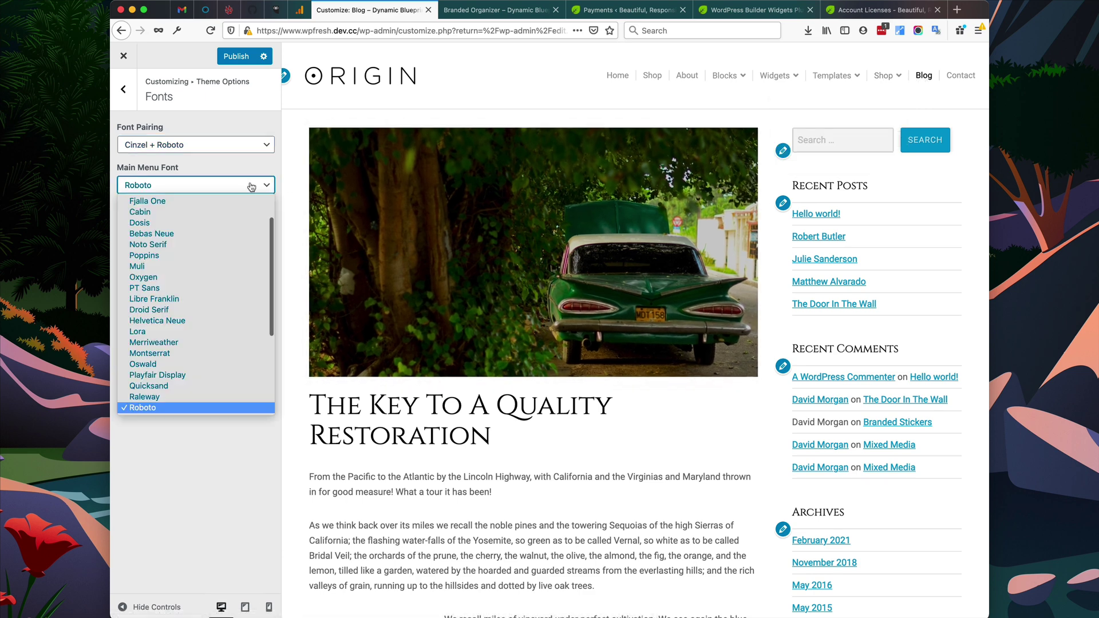
click(239, 223)
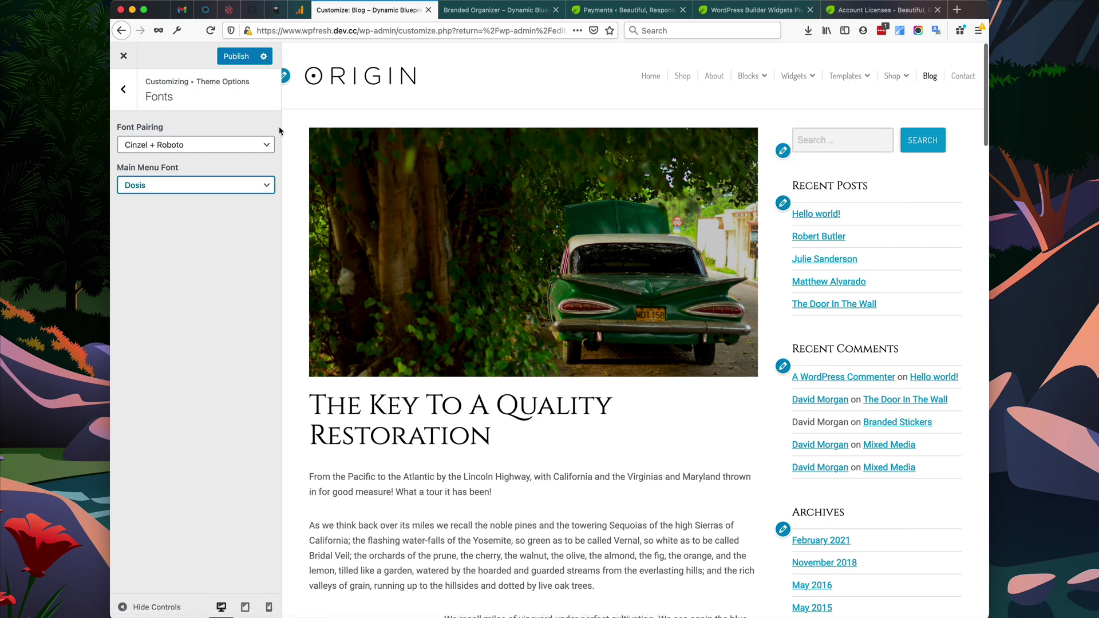
click(131, 102)
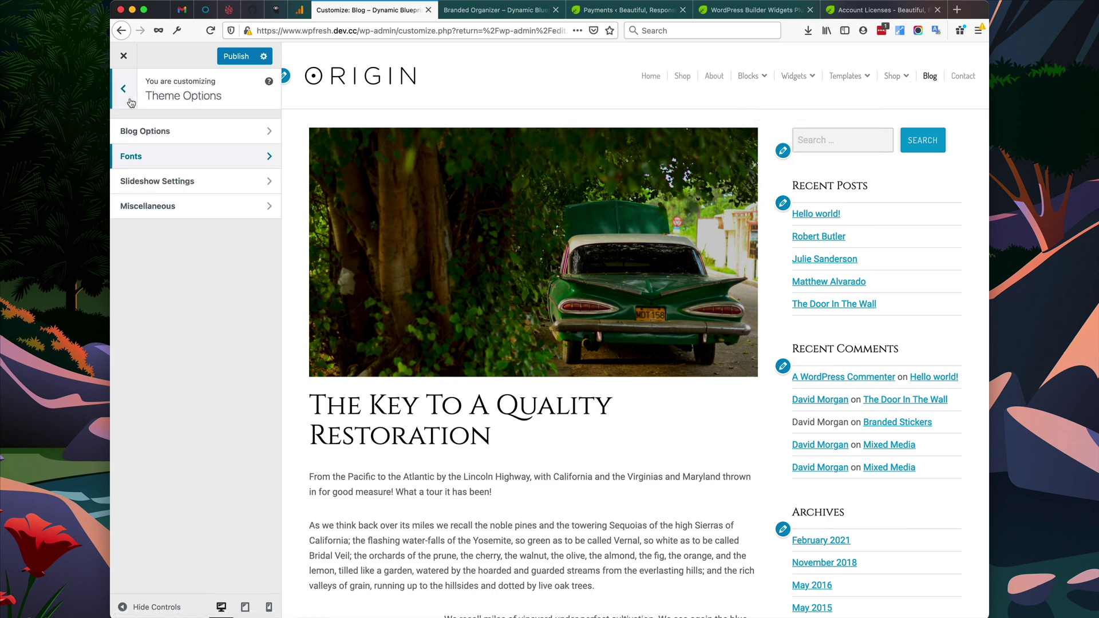
Show the Image Slideshow page in the live preview.
click(229, 183)
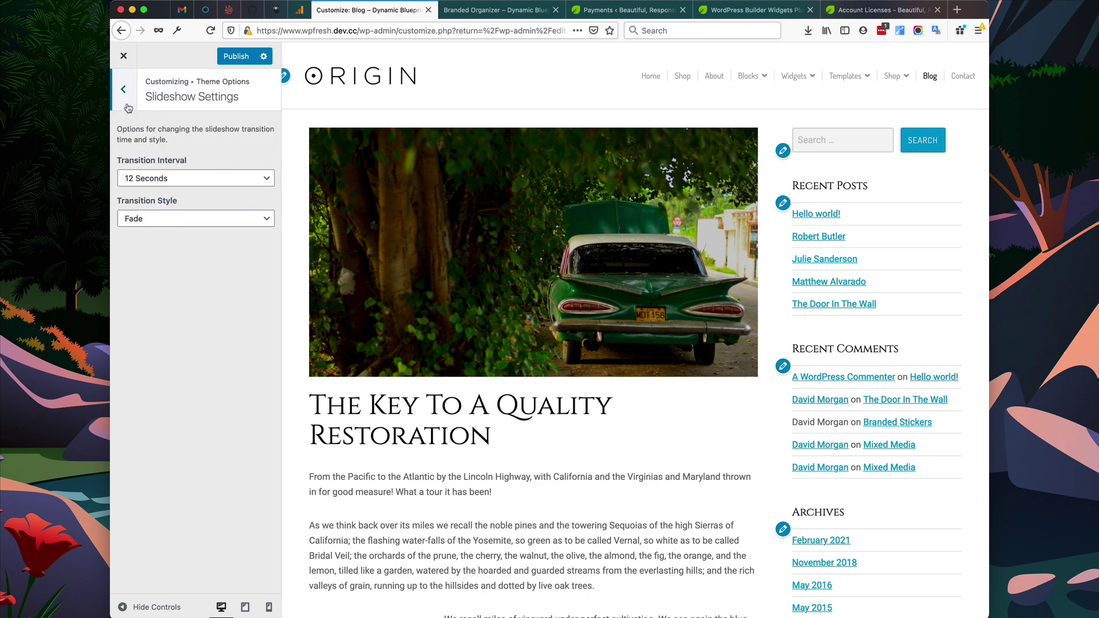
click(127, 106)
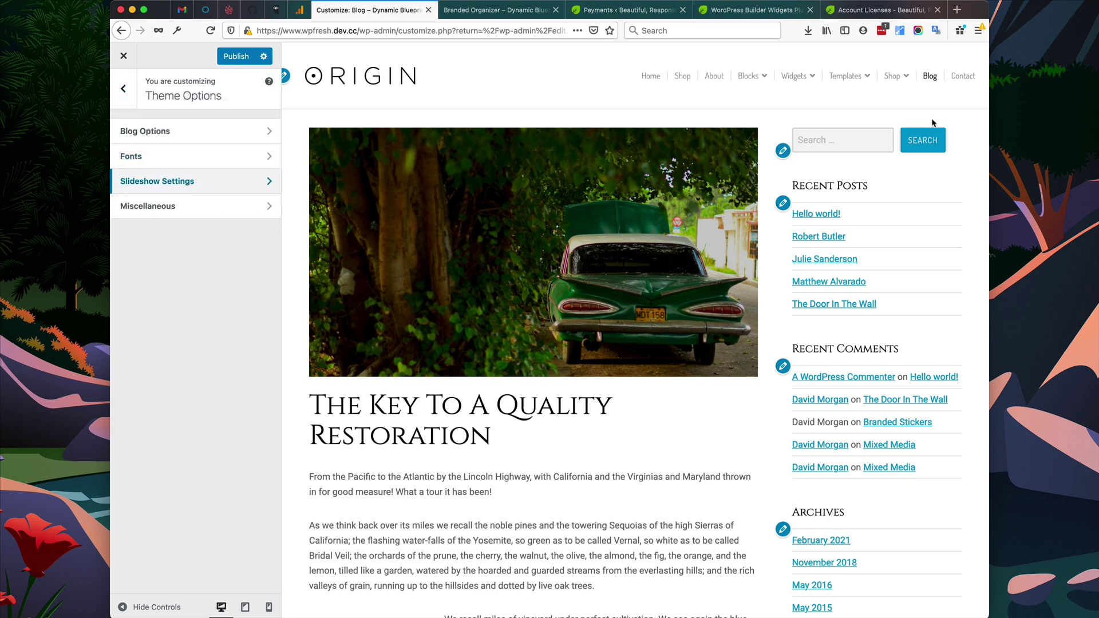
mouse_move(871, 83)
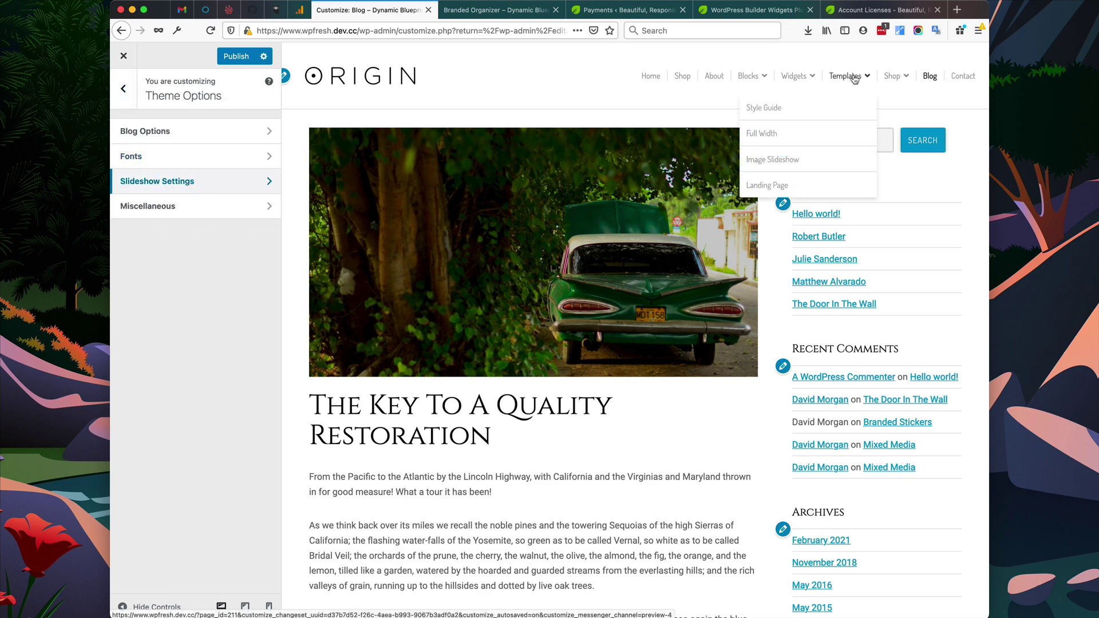
click(828, 162)
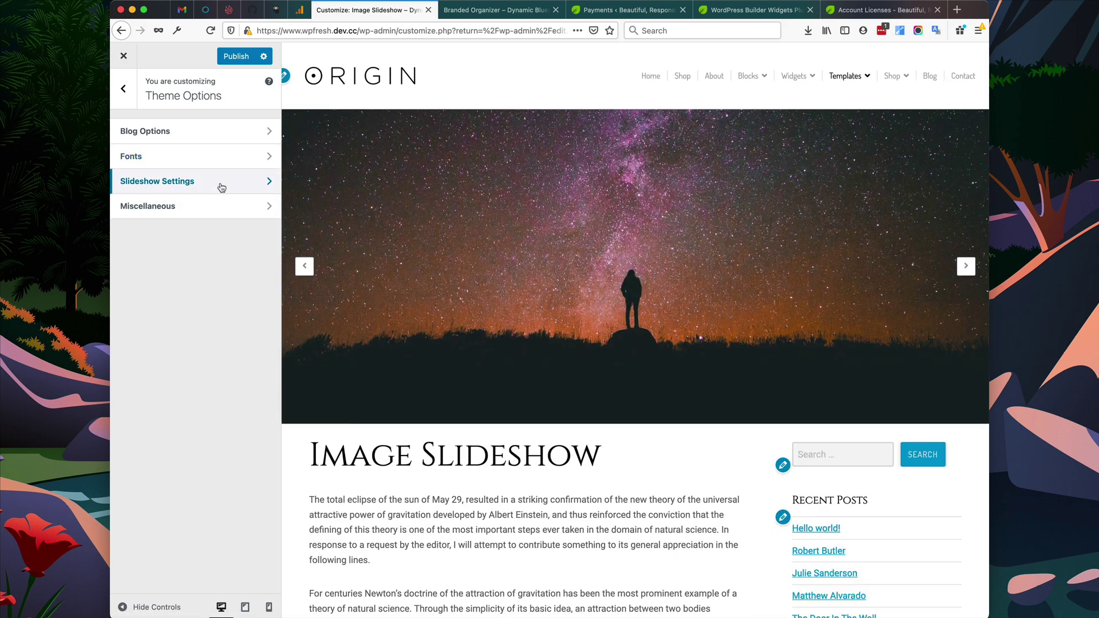
Set the slideshow Transition Interval to 2 Seconds.
click(221, 182)
click(241, 177)
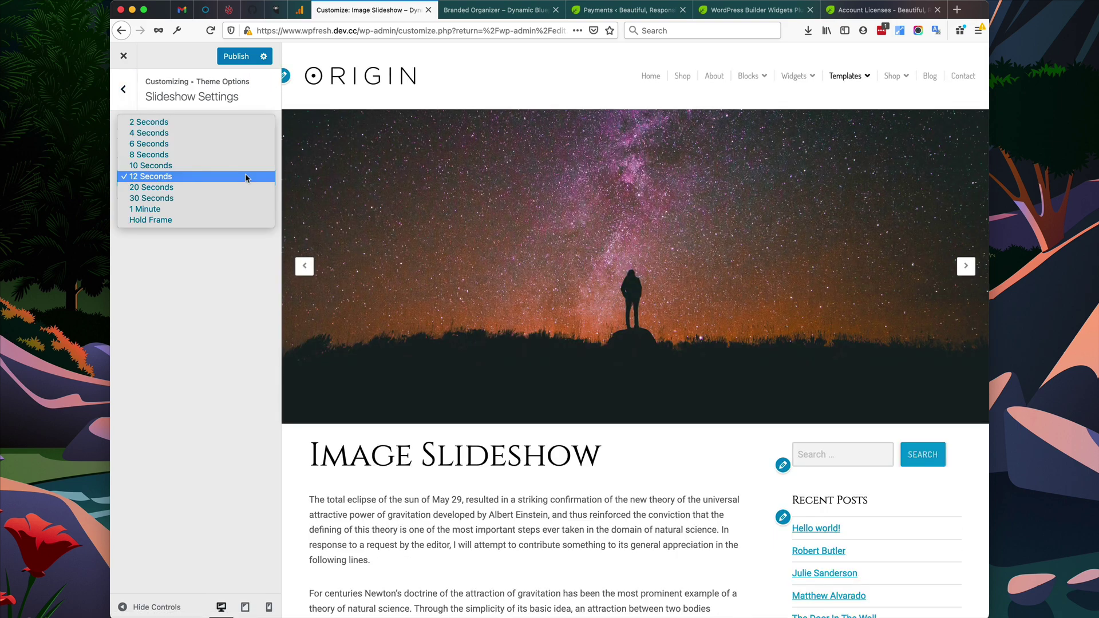
click(248, 120)
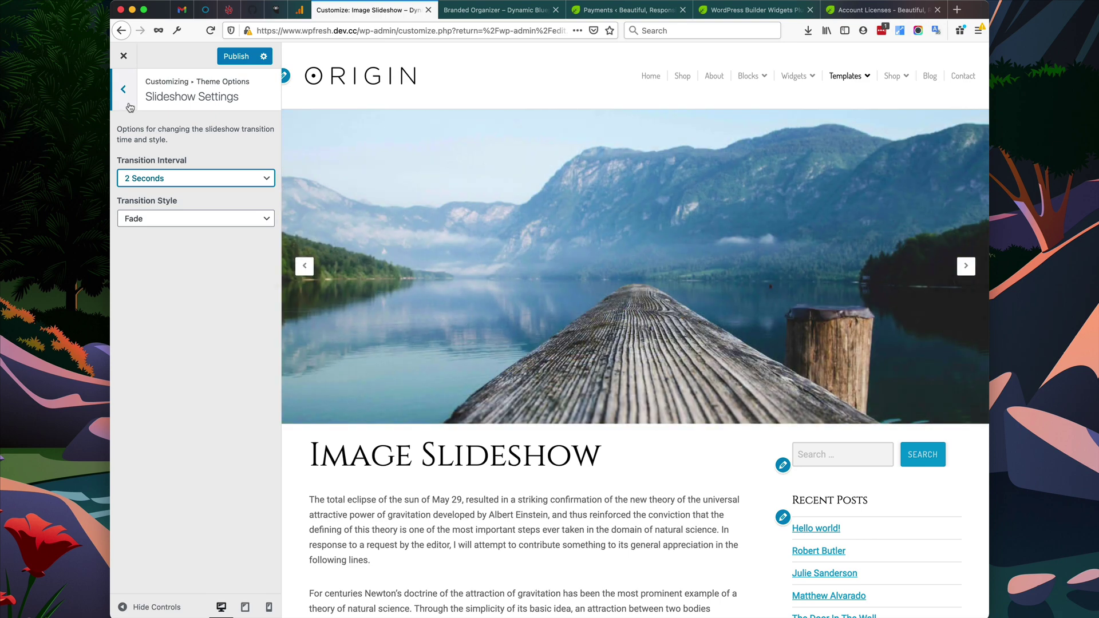
click(129, 106)
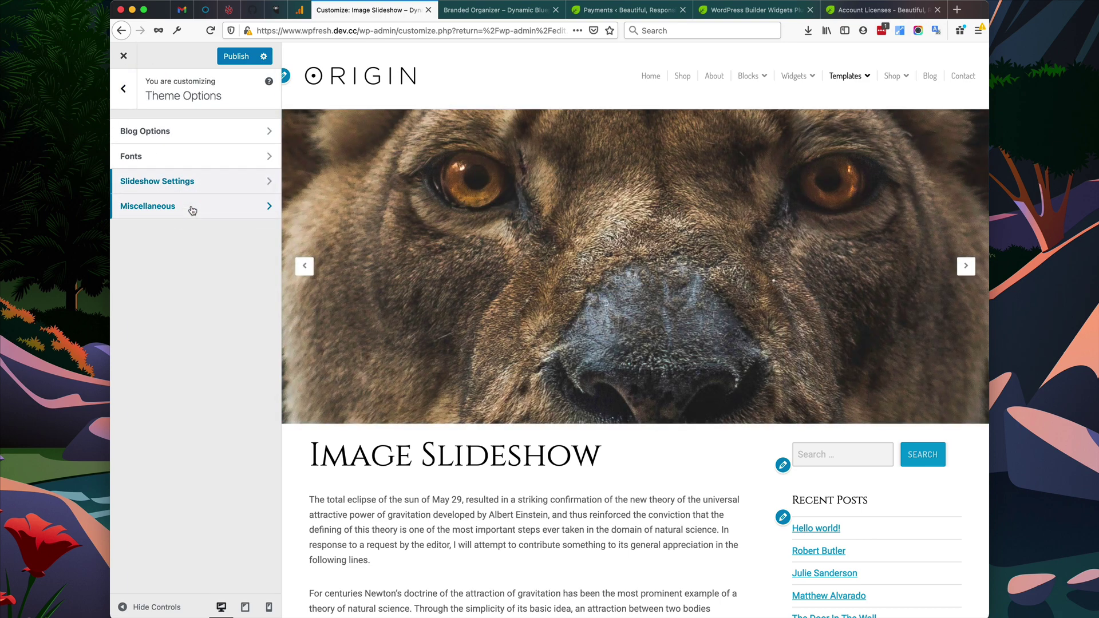
Check the three Miscellaneous options, then return to the Theme Options groups.
click(191, 208)
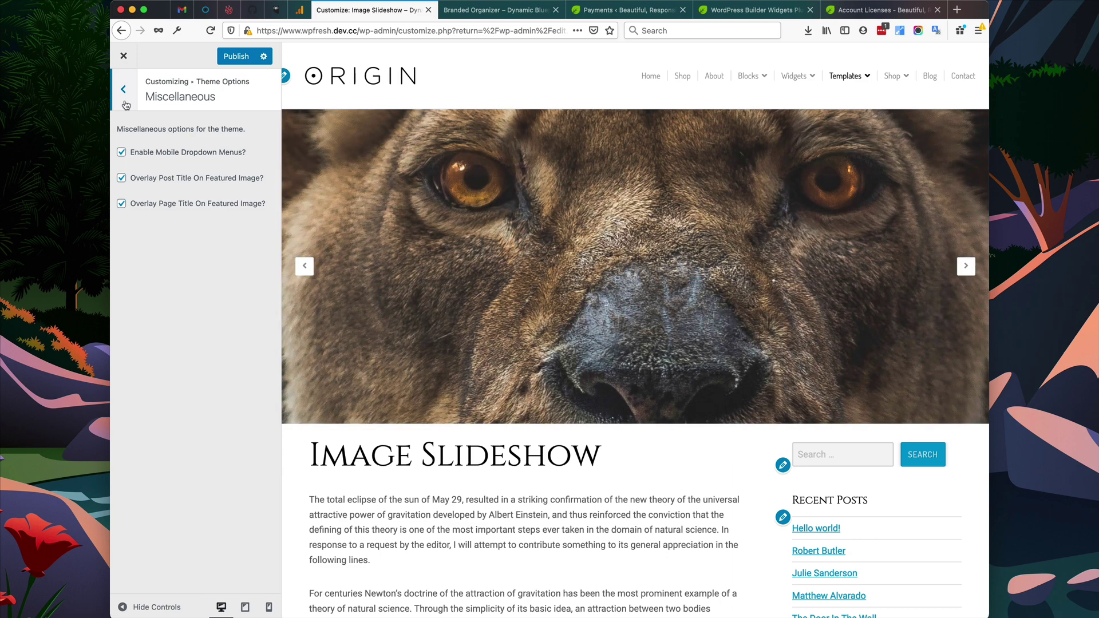
click(124, 101)
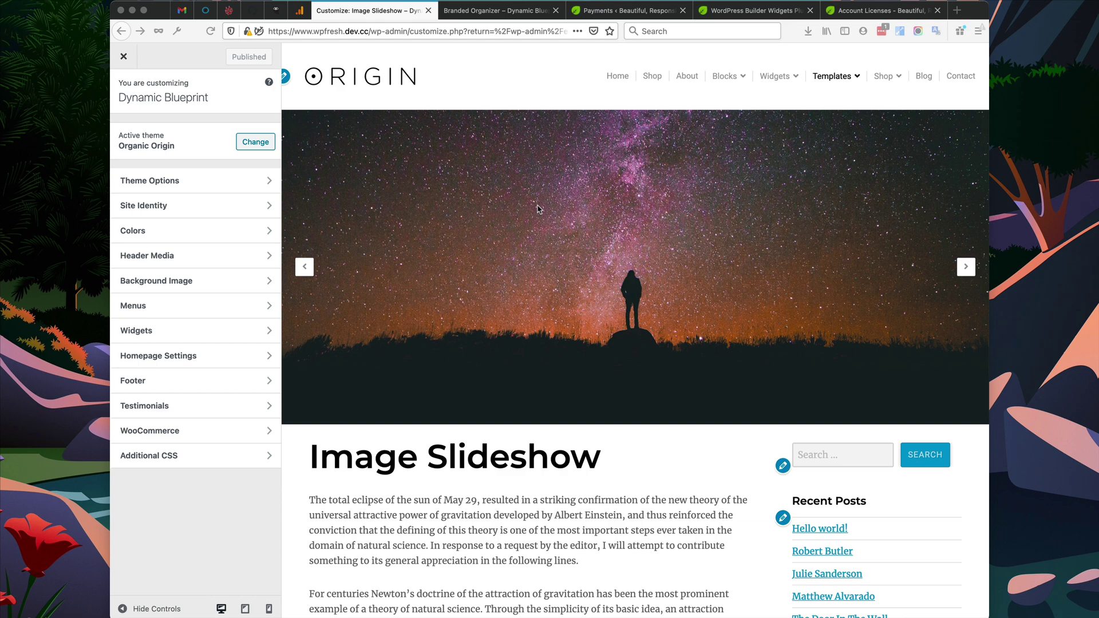
Remove the header logo and display the Dynamic Blueprint site title instead.
click(210, 529)
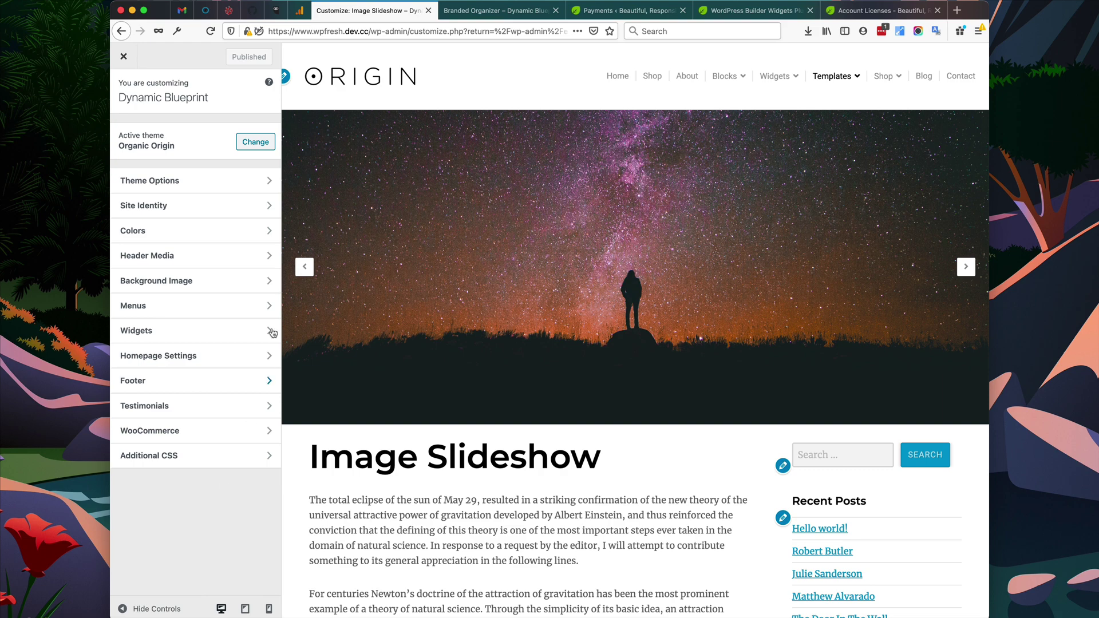
click(214, 211)
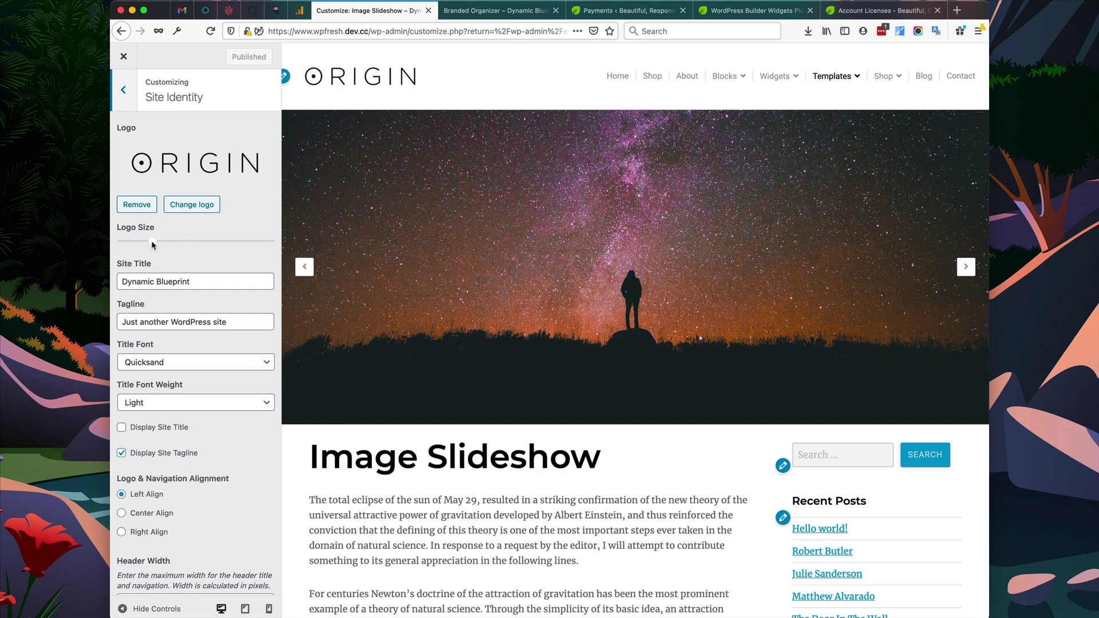
mouse_move(154, 245)
mouse_down()
mouse_move(198, 245)
mouse_move(166, 242)
mouse_up()
click(138, 204)
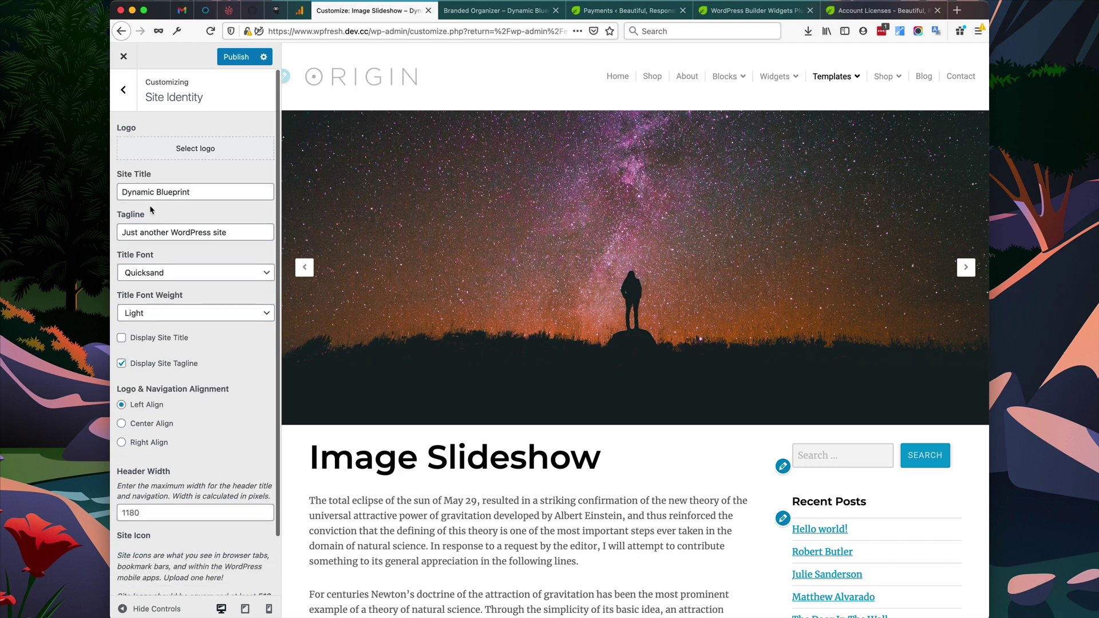
click(123, 338)
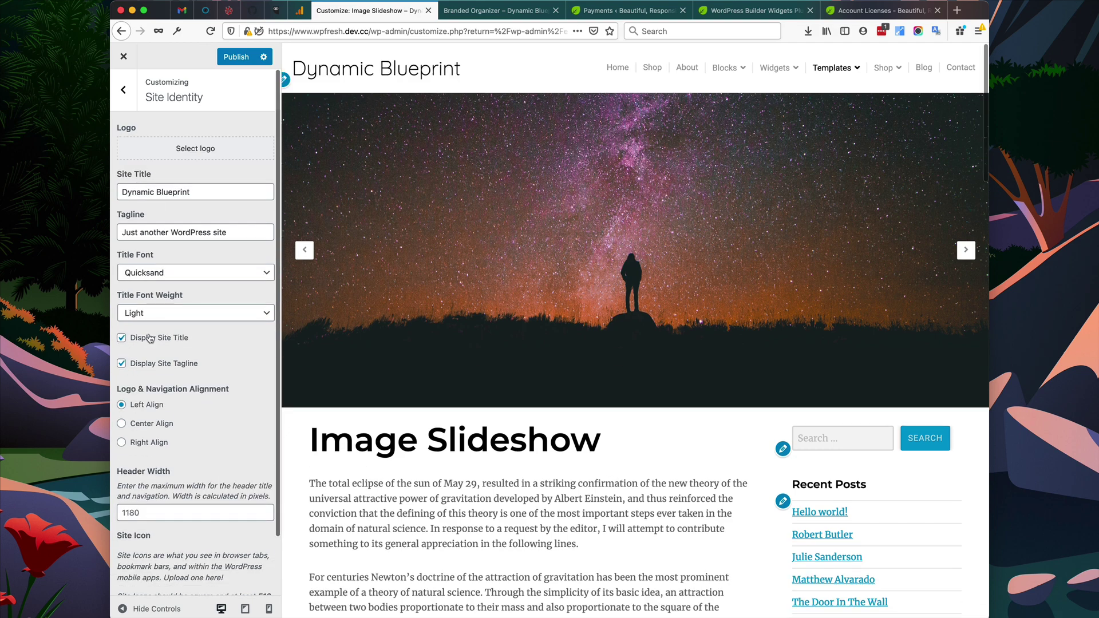
Set the title font to Montserrat Bold and centre the title and navigation.
click(219, 279)
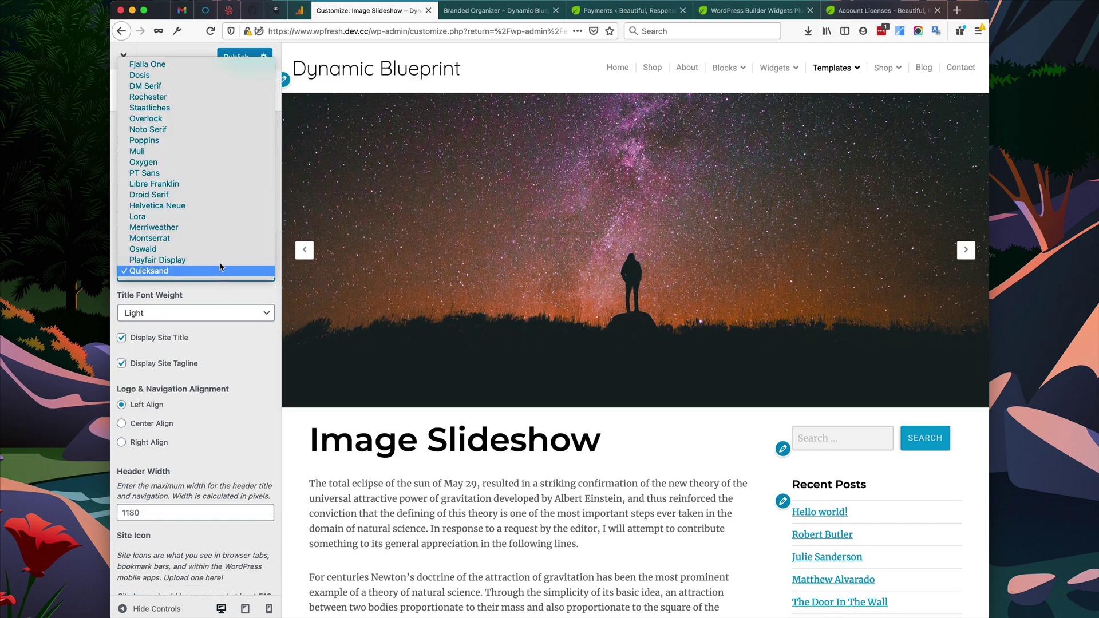
click(226, 247)
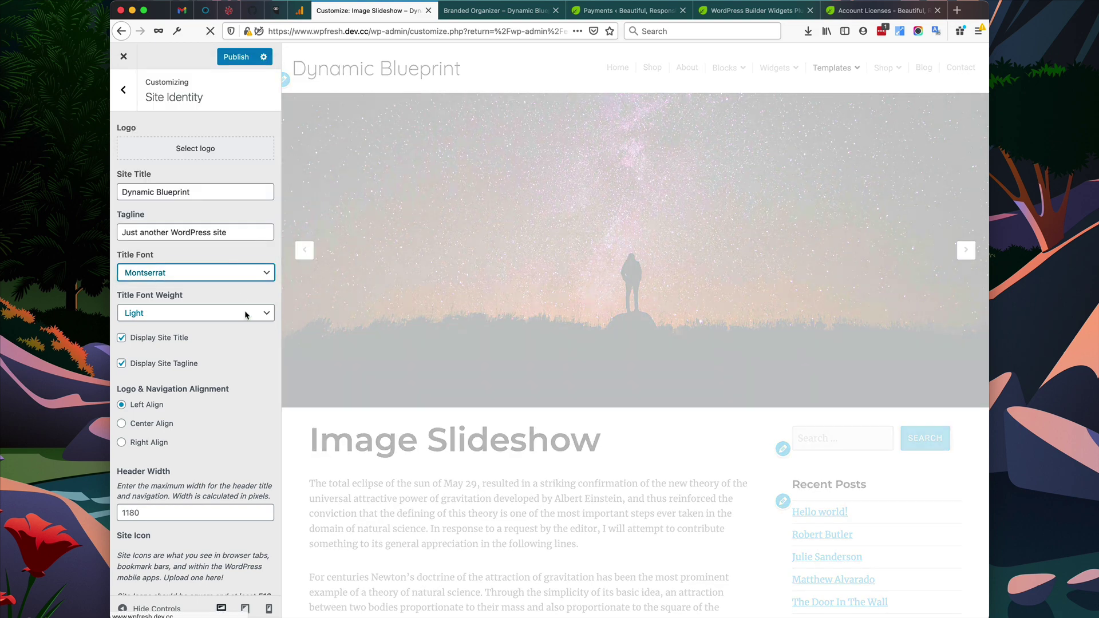
click(243, 301)
click(242, 300)
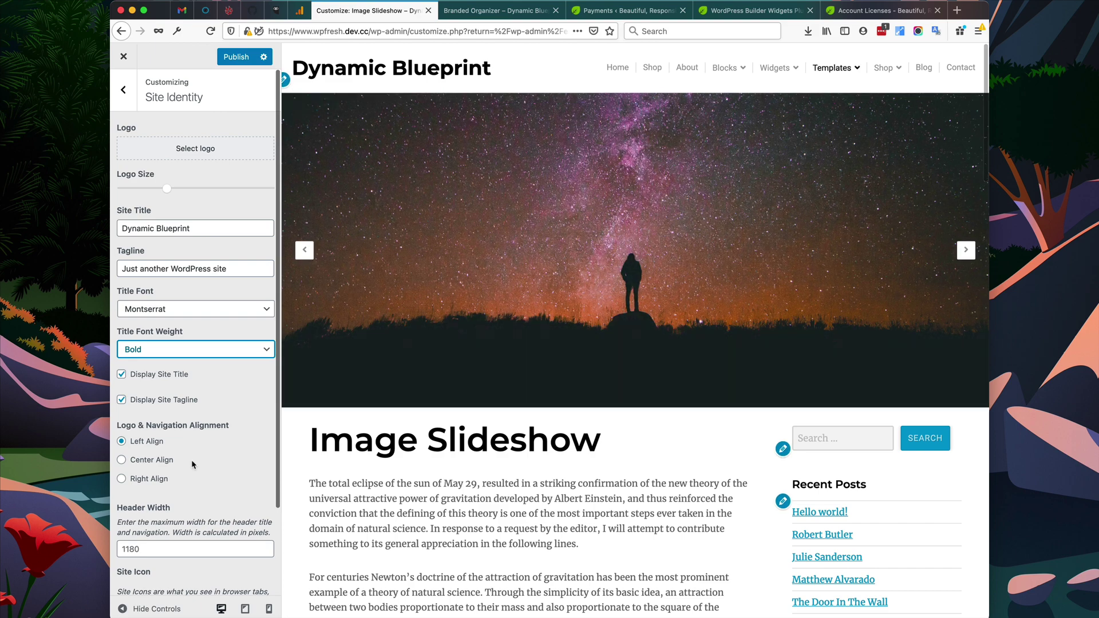
click(158, 465)
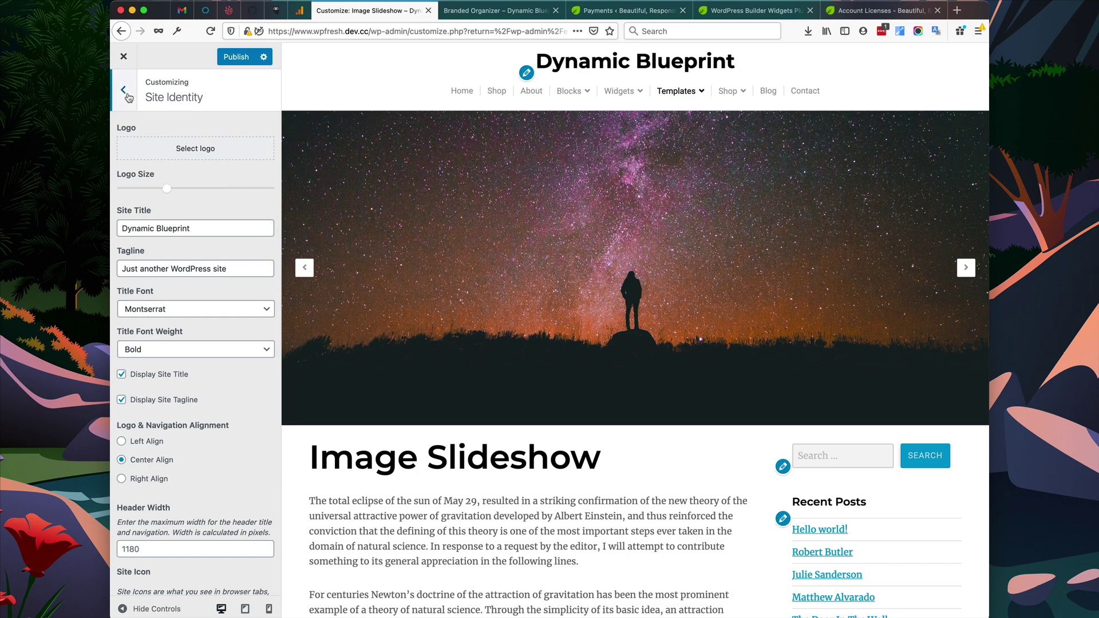
click(123, 90)
Give the header a bright purple #9a25ed background colour.
click(192, 228)
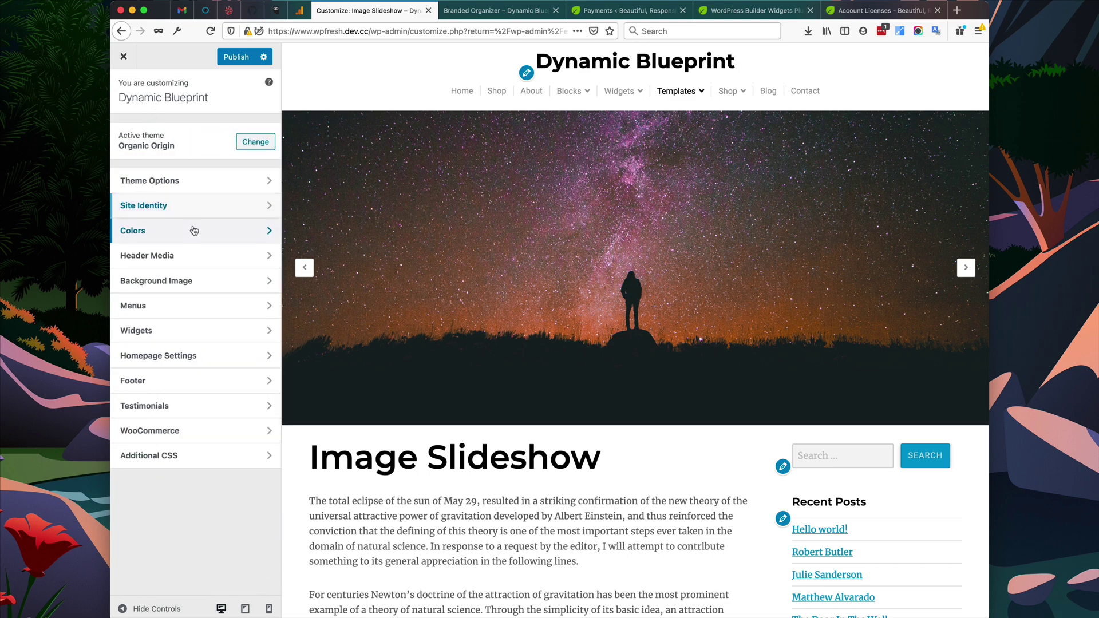
click(166, 192)
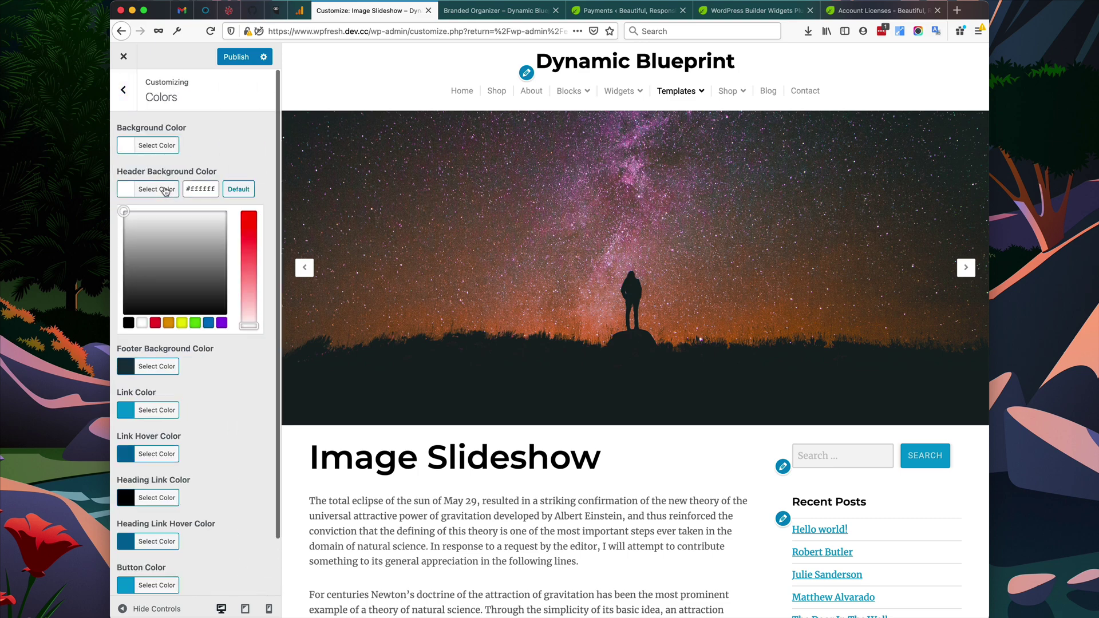
click(220, 324)
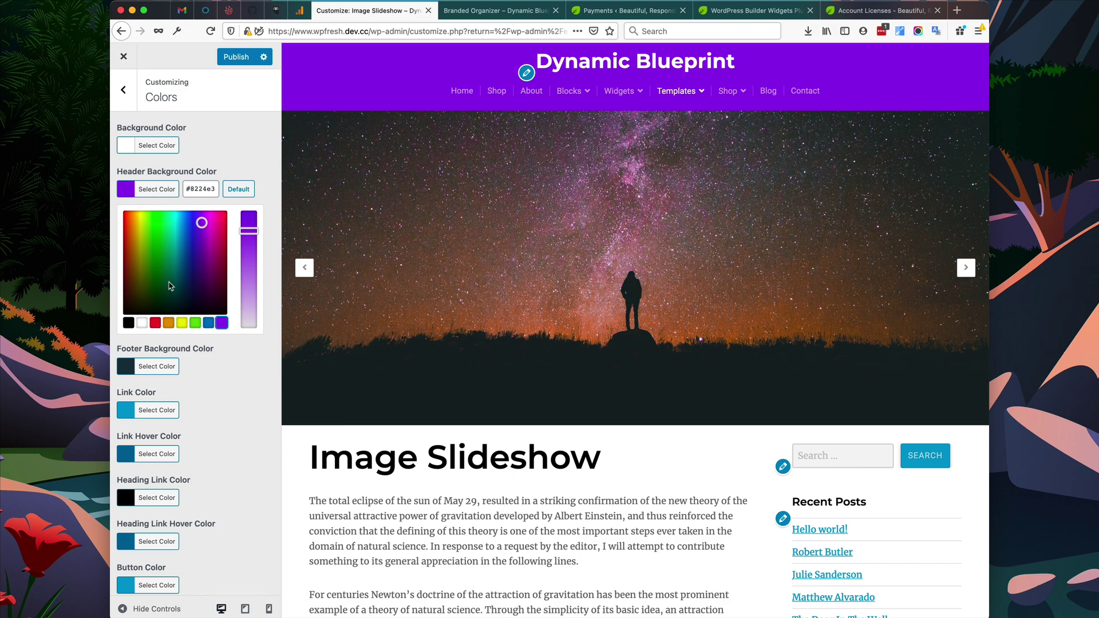
click(213, 283)
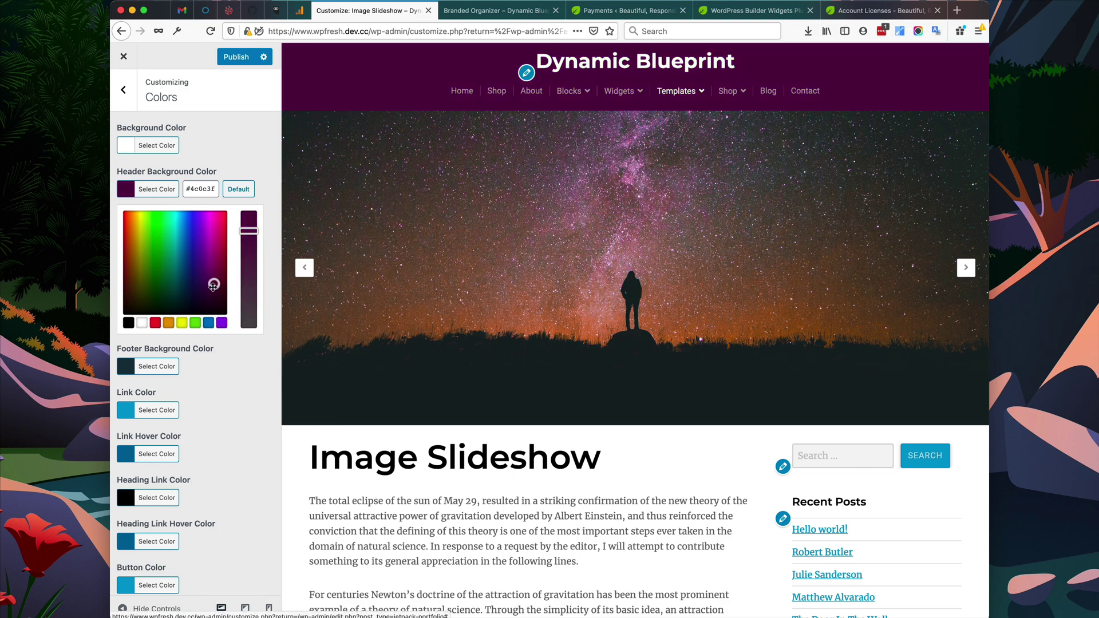
click(149, 219)
click(203, 218)
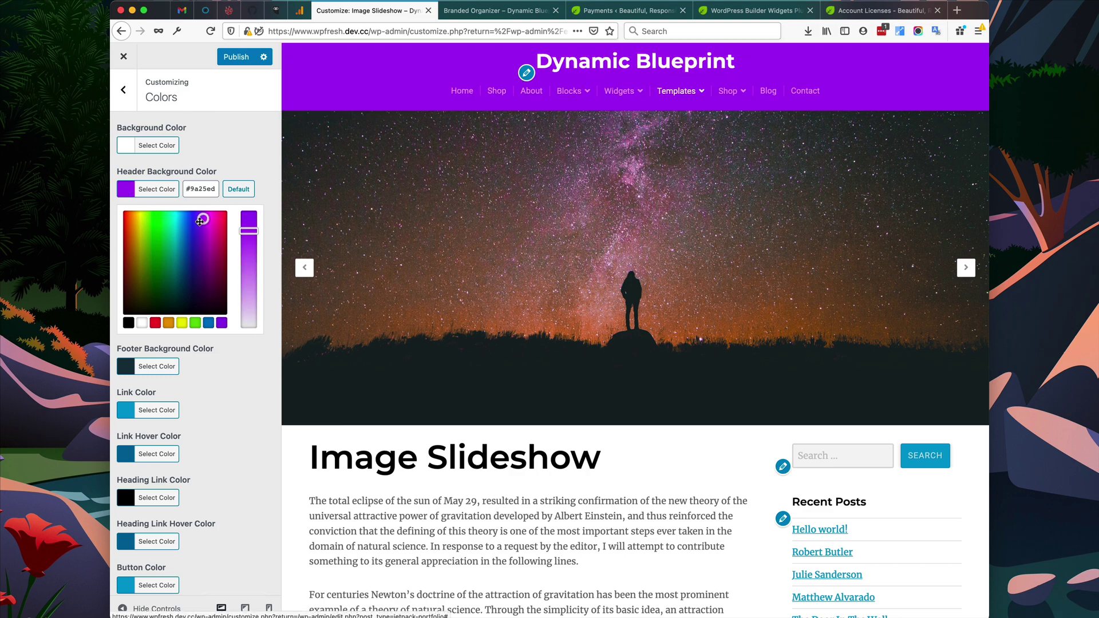
Set the footer background colour to lime green #d2e06b.
scroll(206, 367, down, 2)
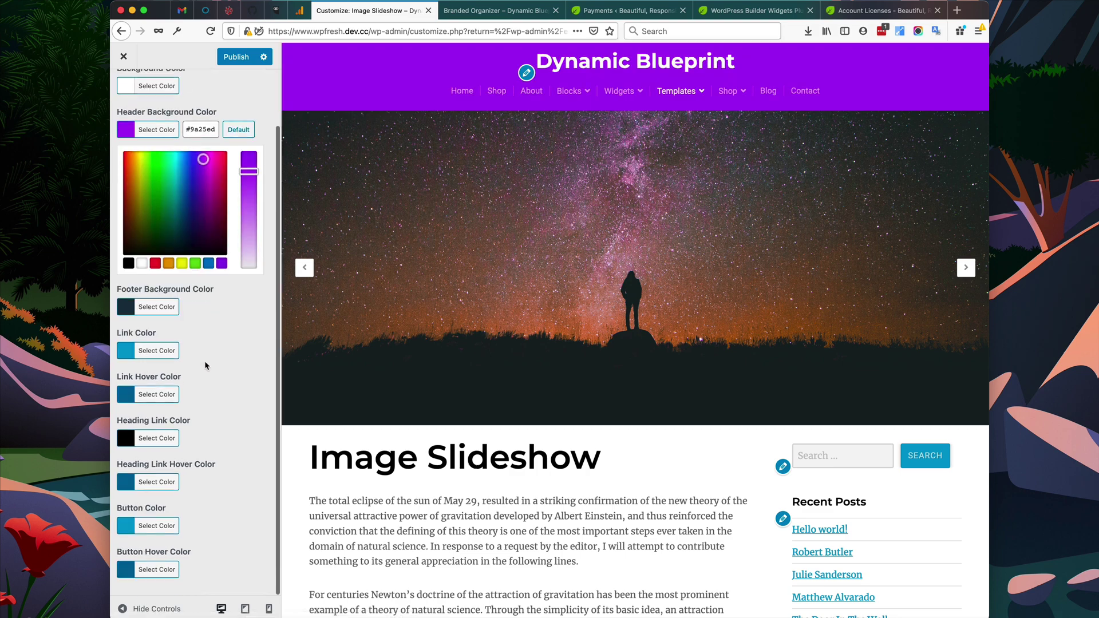
scroll(563, 452, down, 15)
scroll(564, 451, down, 5)
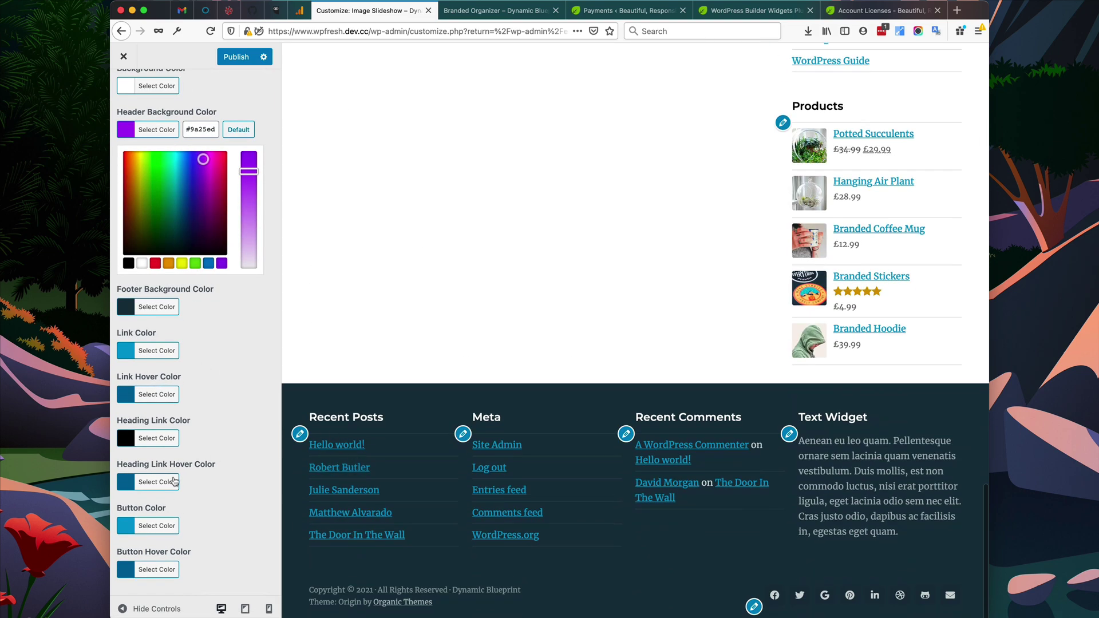
click(162, 307)
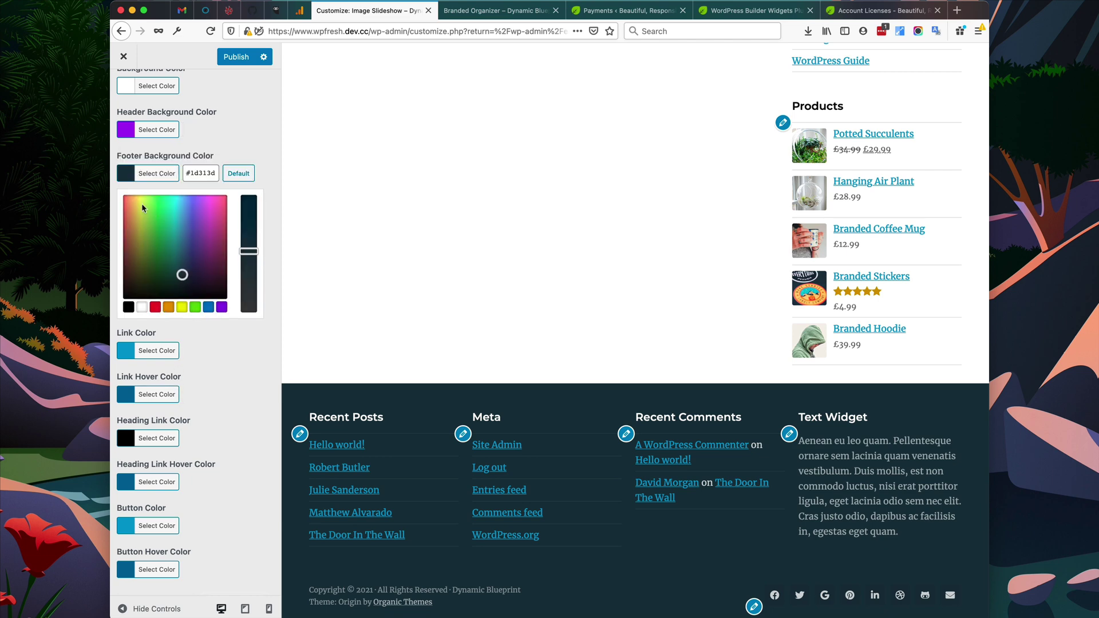
mouse_move(142, 208)
mouse_down()
mouse_move(142, 219)
mouse_move(142, 208)
mouse_up()
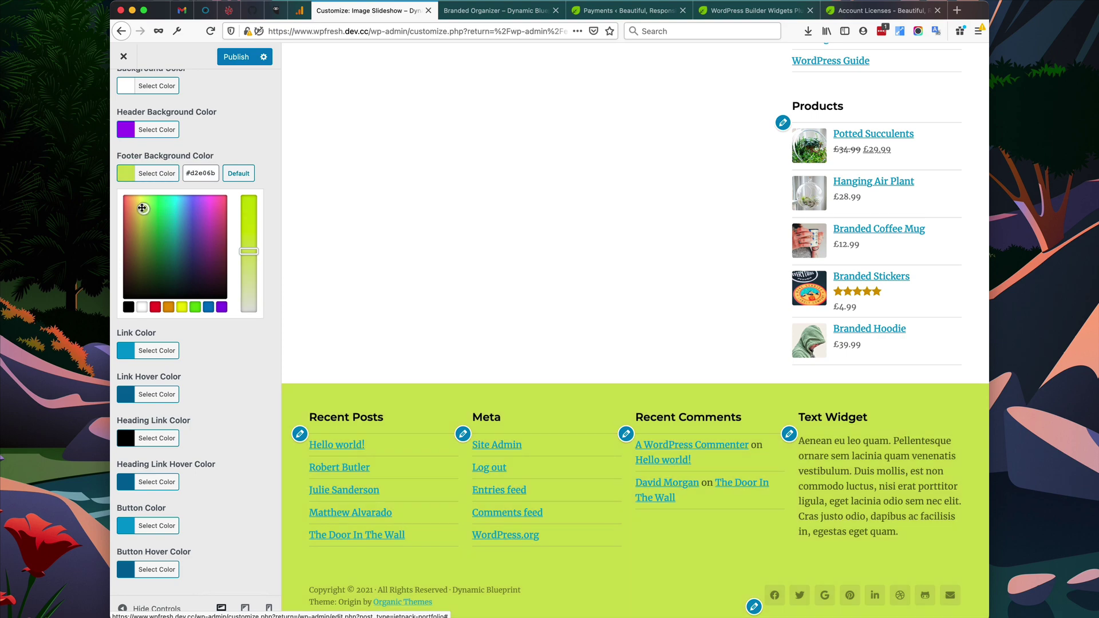
scroll(133, 86, up, 2)
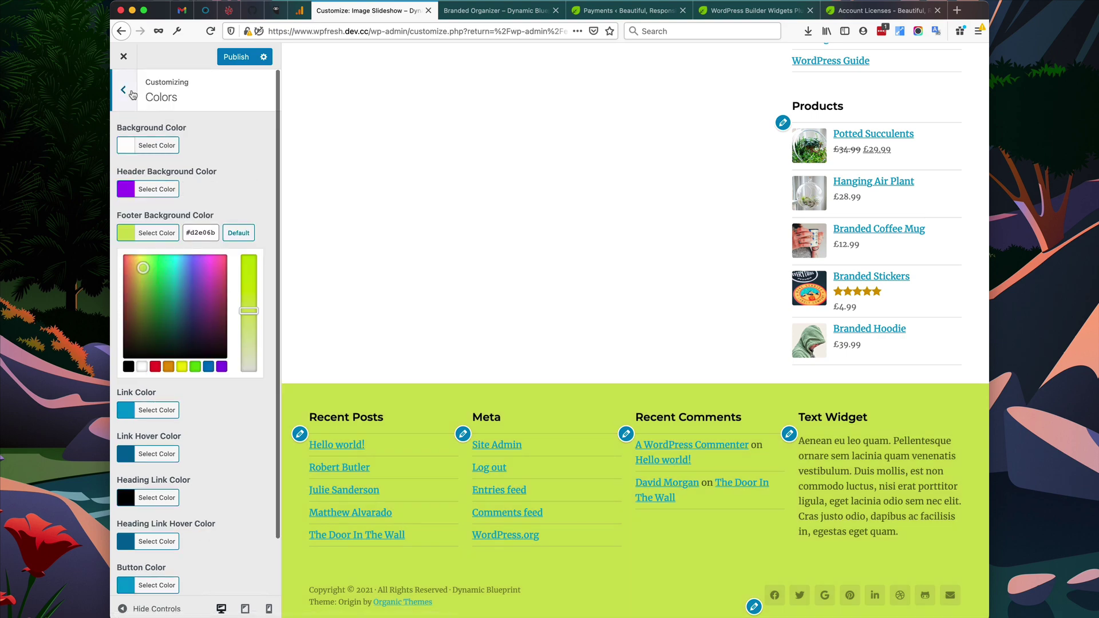
click(123, 90)
Load the Hero Widget demo page in the live preview.
scroll(592, 224, up, 5)
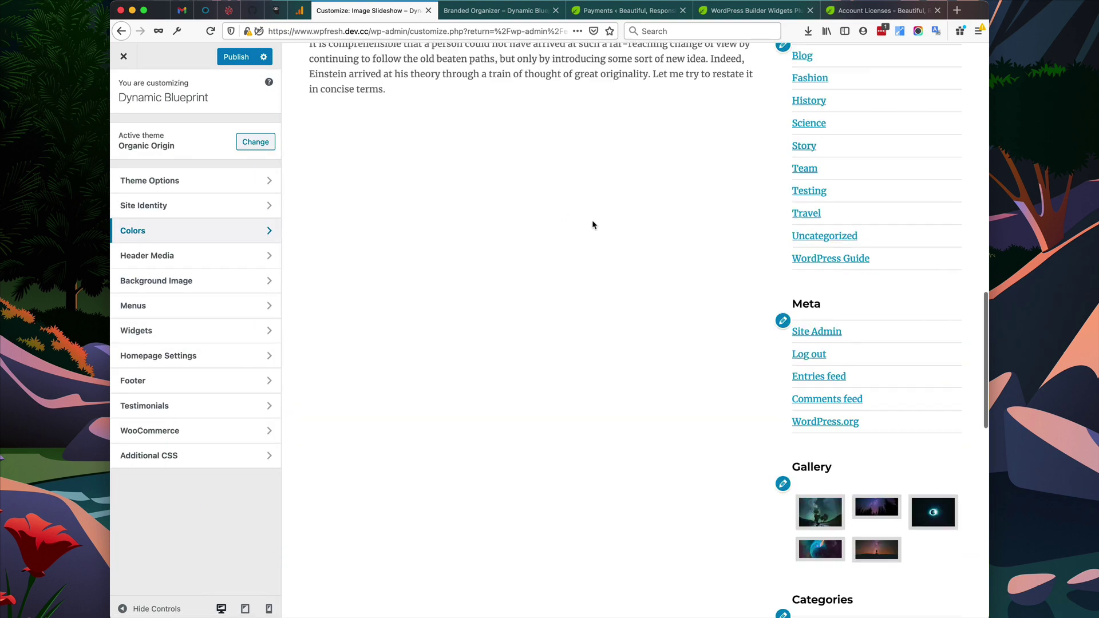
scroll(592, 225, up, 10)
mouse_move(680, 93)
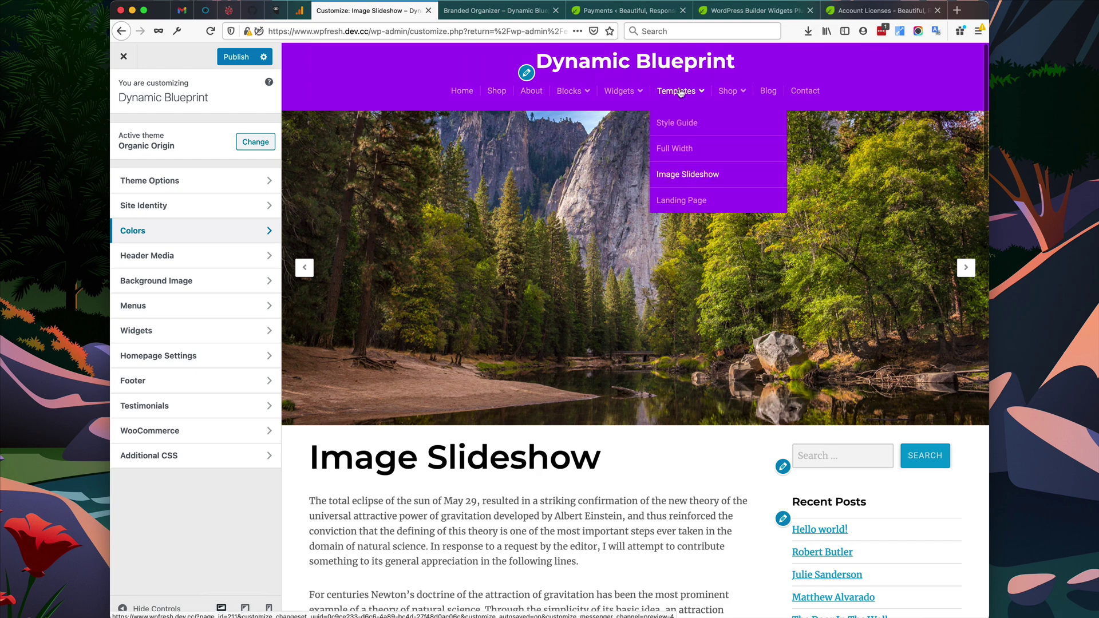
mouse_move(630, 95)
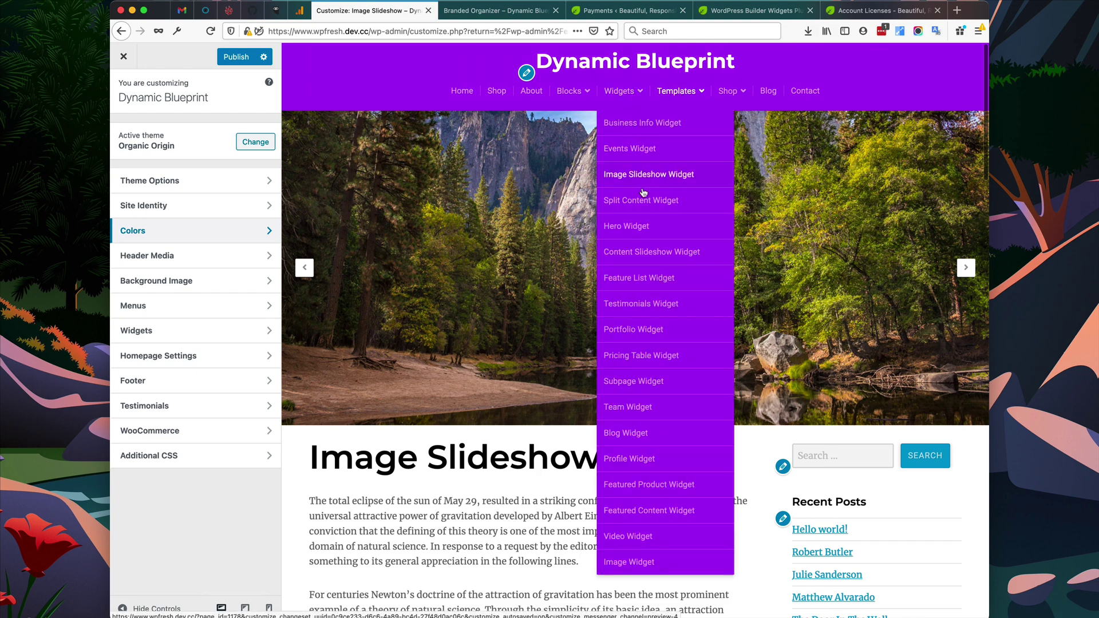
click(643, 212)
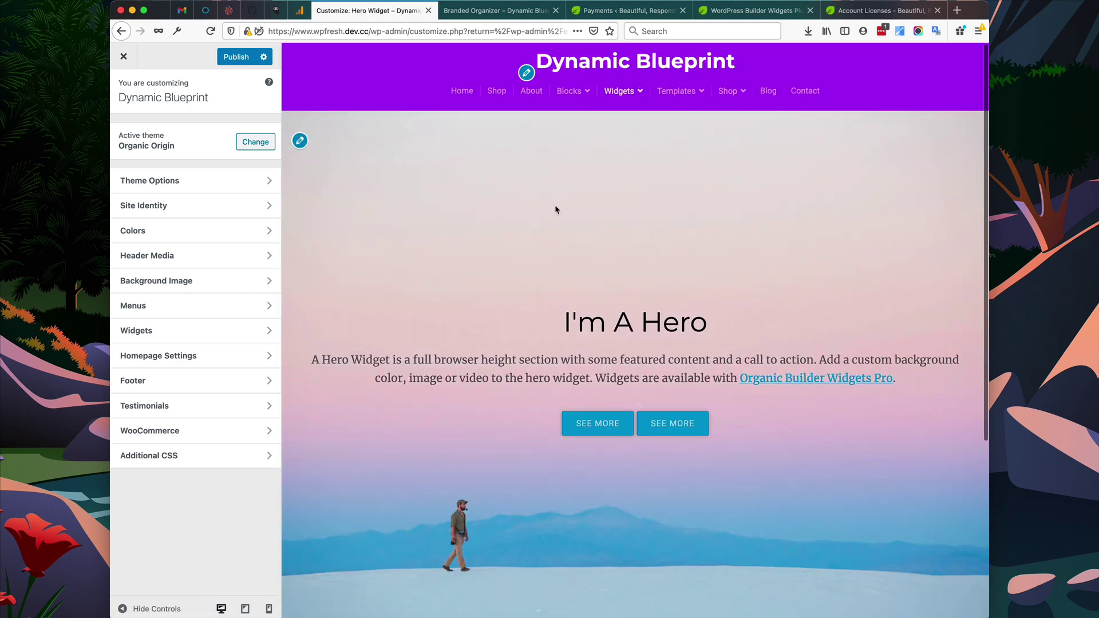
Extend the hero widget's title so it reads "I'm A Hero I'm Changing".
click(298, 141)
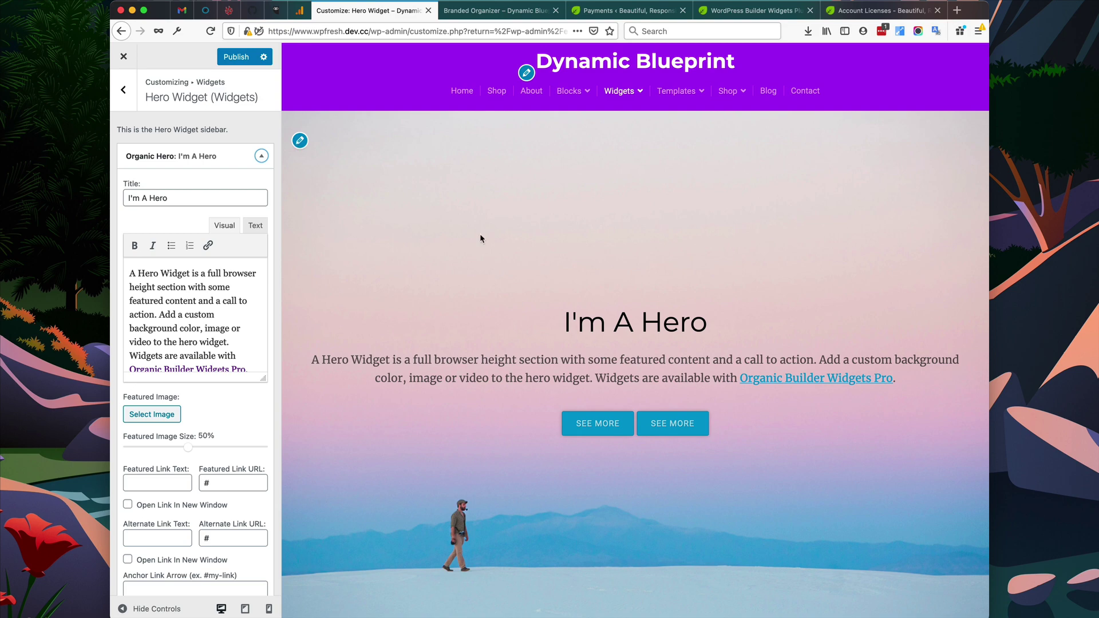
scroll(510, 238, down, 1)
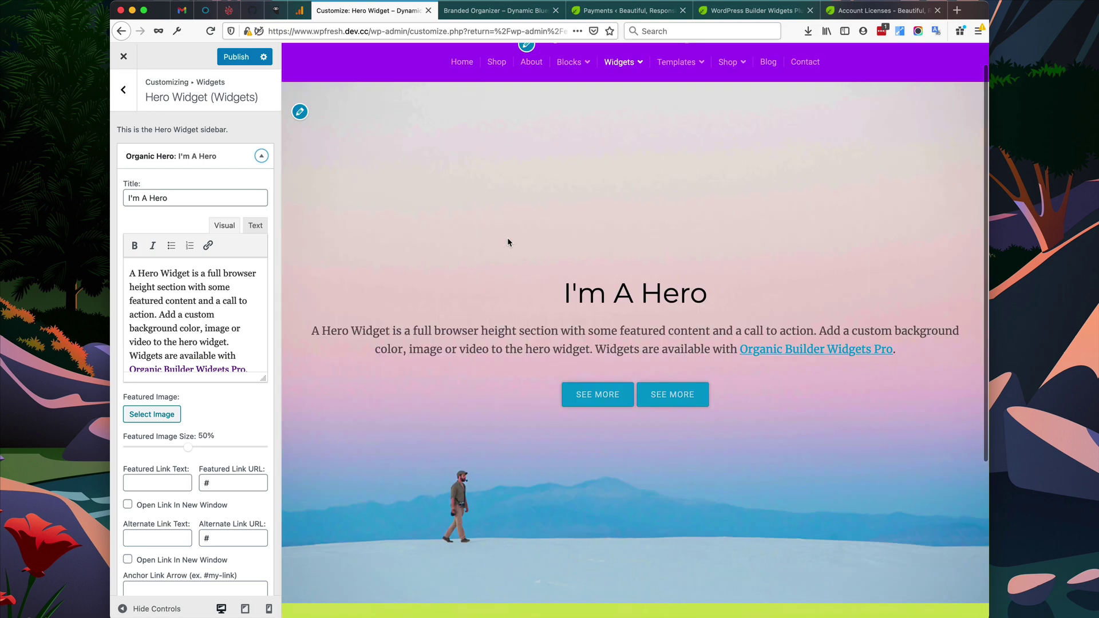
scroll(507, 242, up, 1)
click(197, 197)
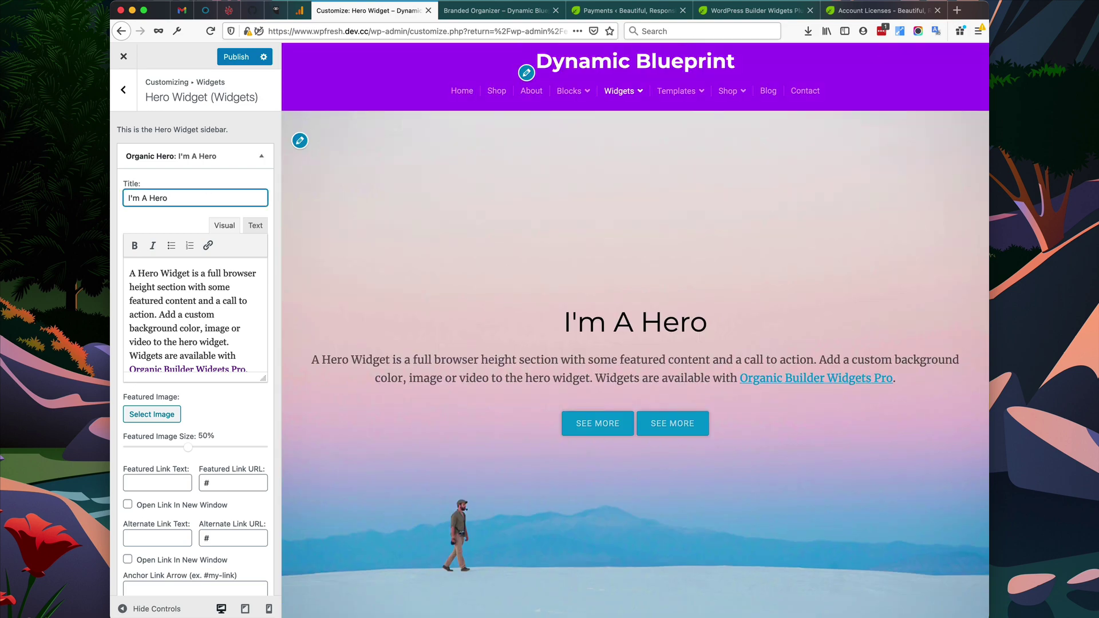
text(I'm Changing)
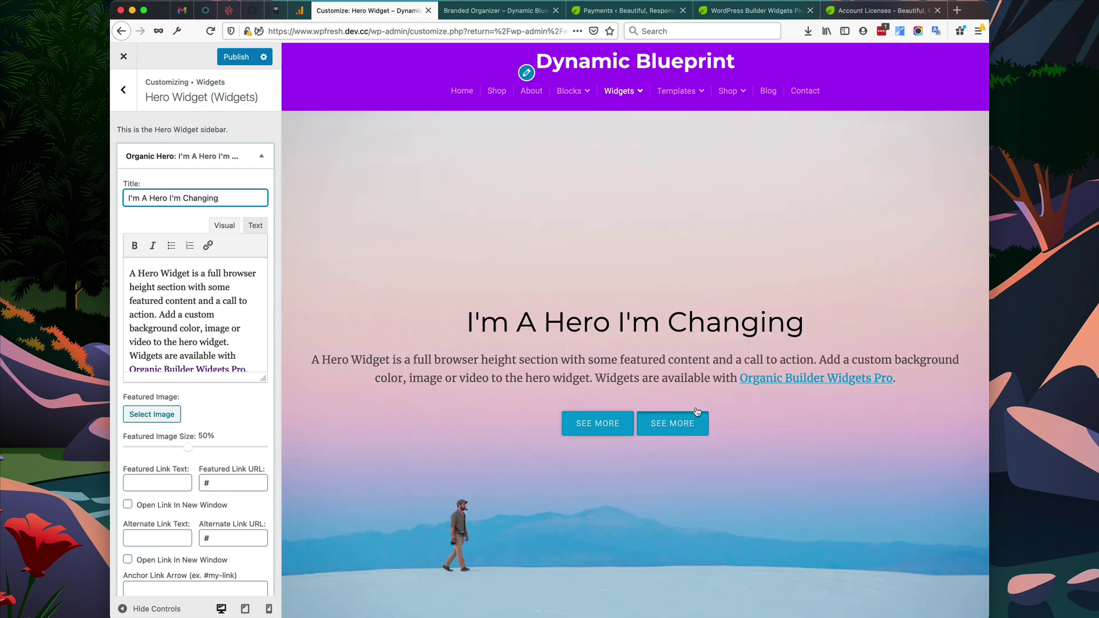
click(123, 91)
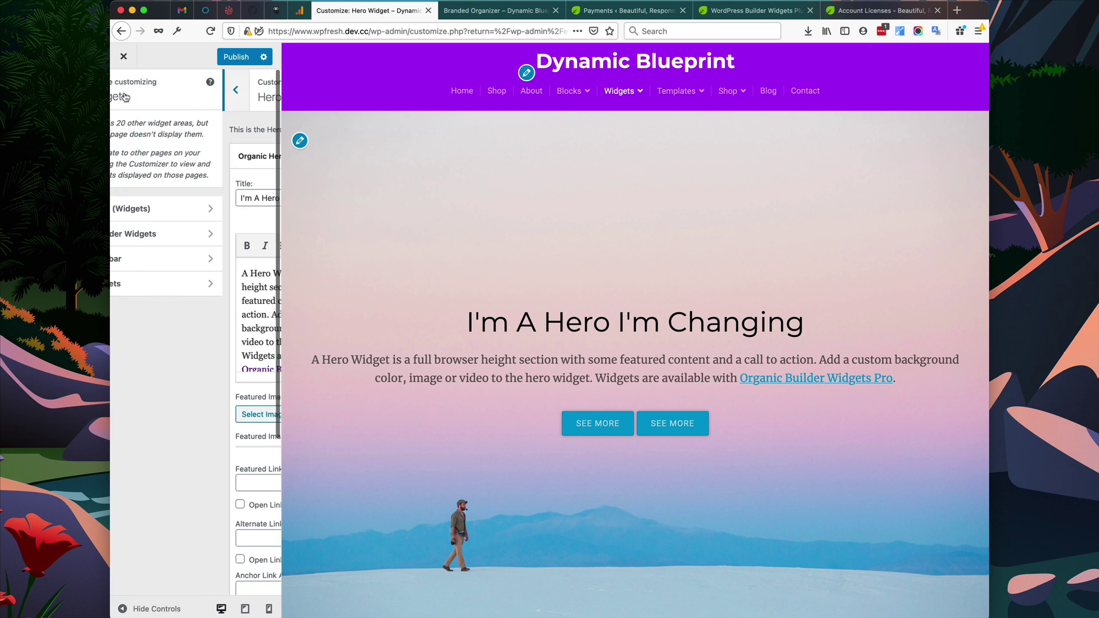
click(124, 95)
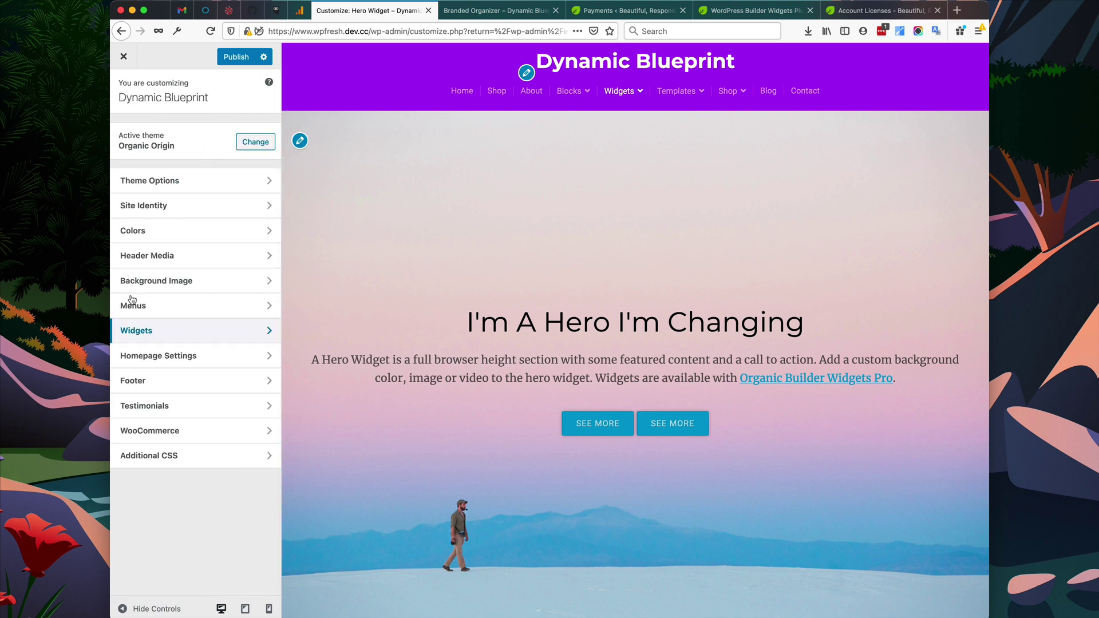